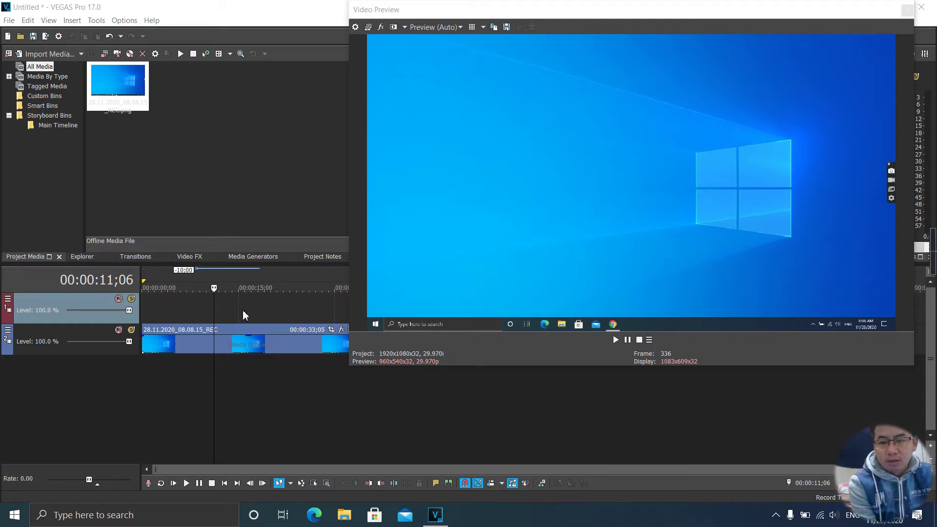
click(249, 258)
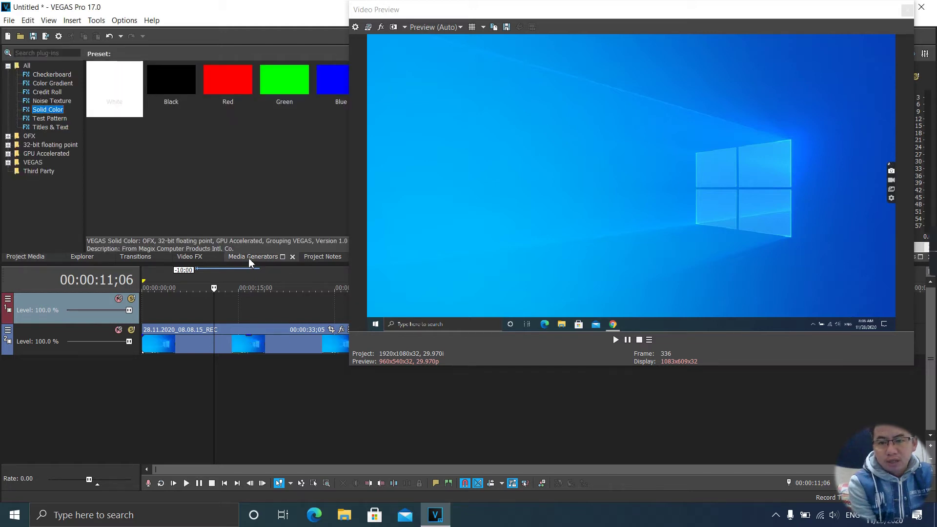
click(8, 66)
click(8, 66)
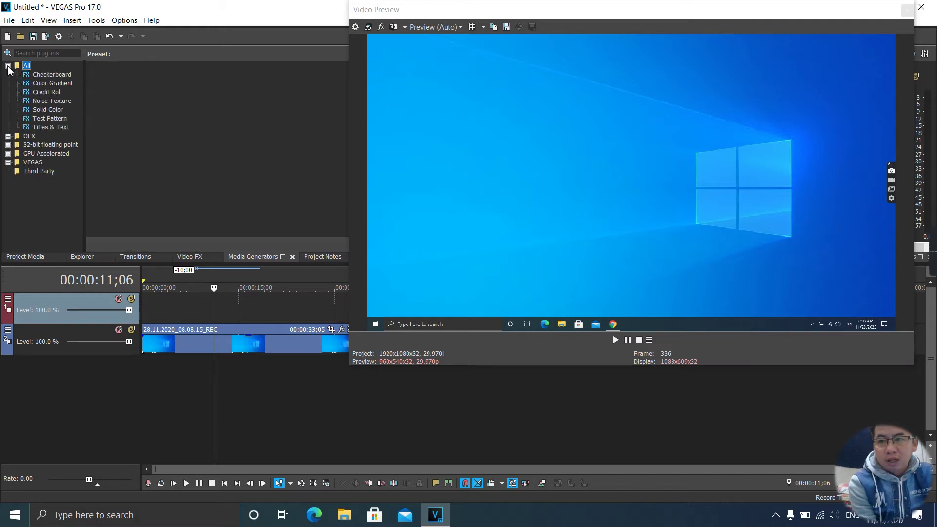
click(42, 110)
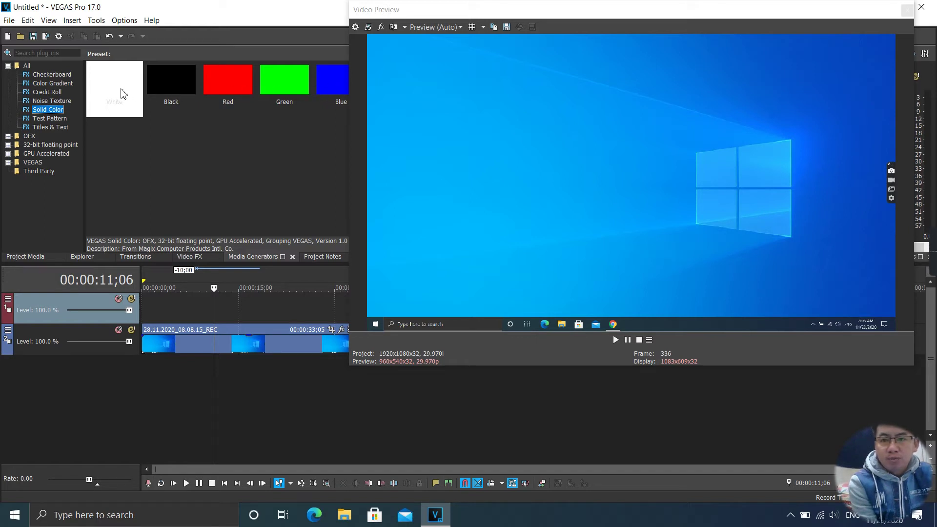
Step: Drop the White solid colour preset onto video track 1 as a 10-second event, then close the generator dialog
drag(122, 93, 193, 300)
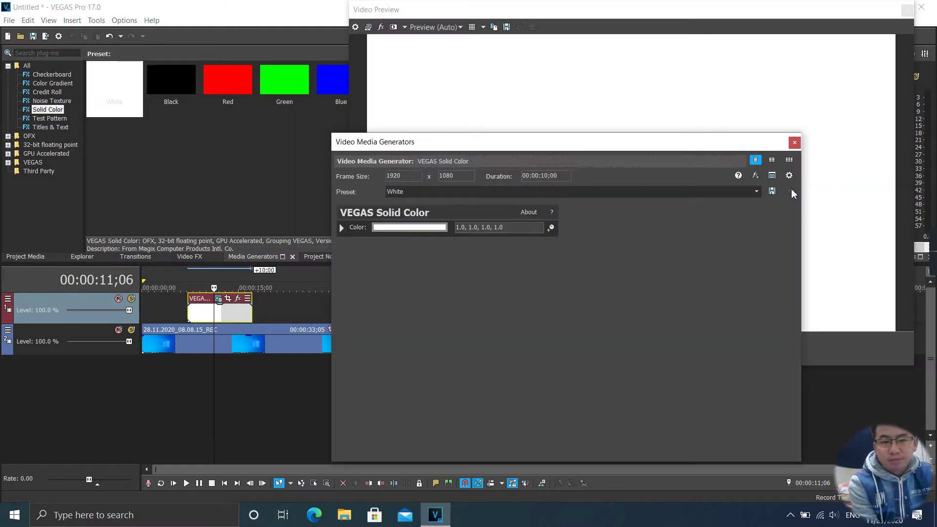
click(794, 142)
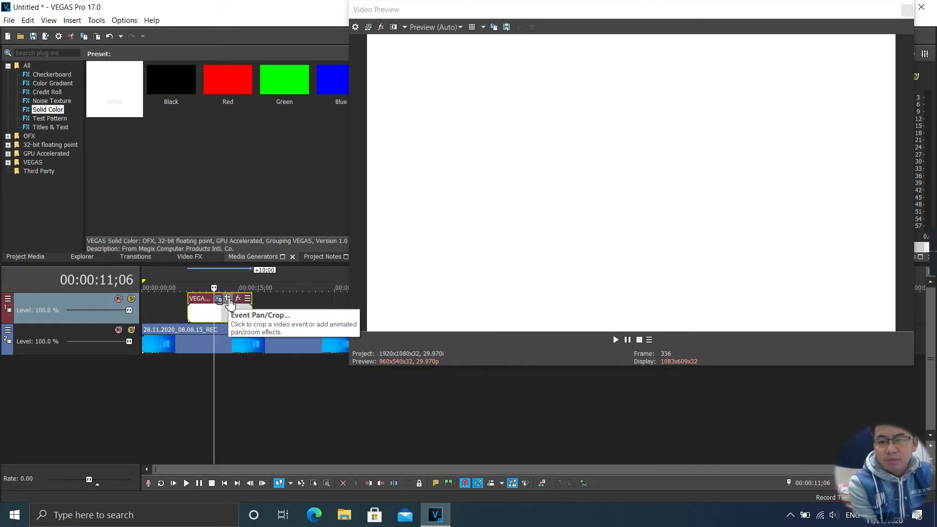
Step: Open Pan/Crop for the white Solid Color event and enable its Mask option
click(228, 299)
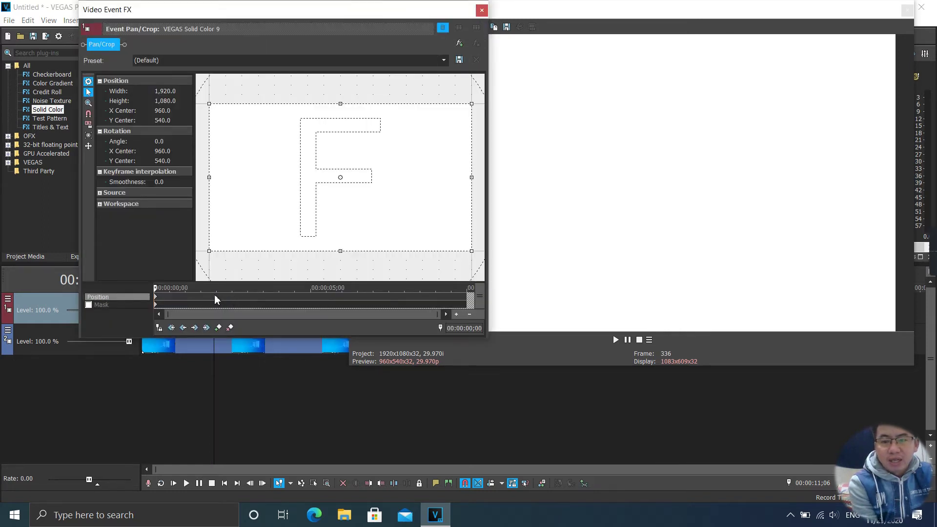
click(89, 306)
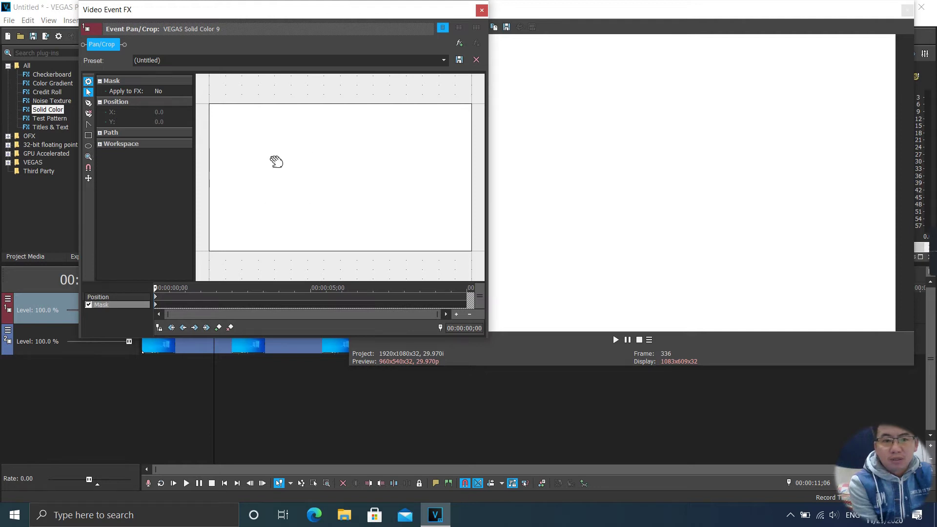
Step: Draw an oval mask on the frame and move it right of centre
click(88, 145)
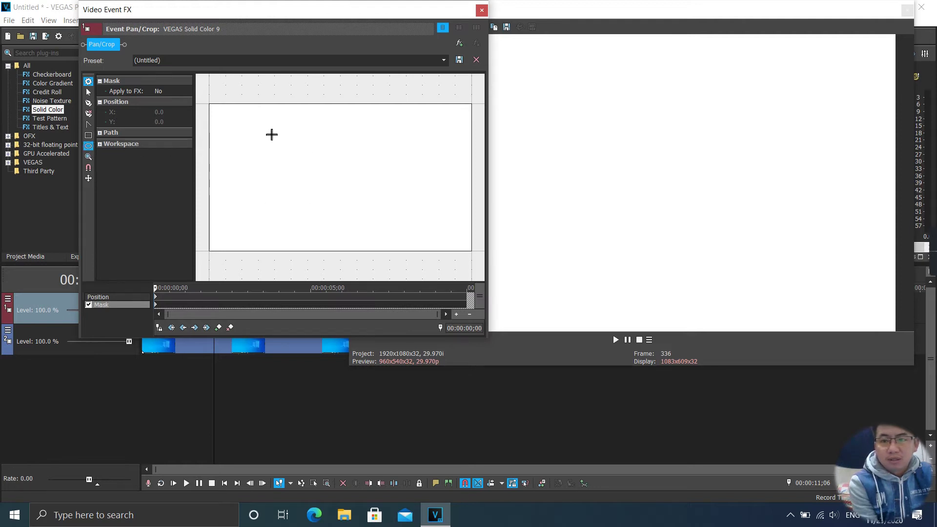
mouse_move(271, 135)
mouse_down()
mouse_move(303, 192)
mouse_move(407, 211)
mouse_move(368, 200)
mouse_up()
click(339, 186)
drag(324, 175, 400, 188)
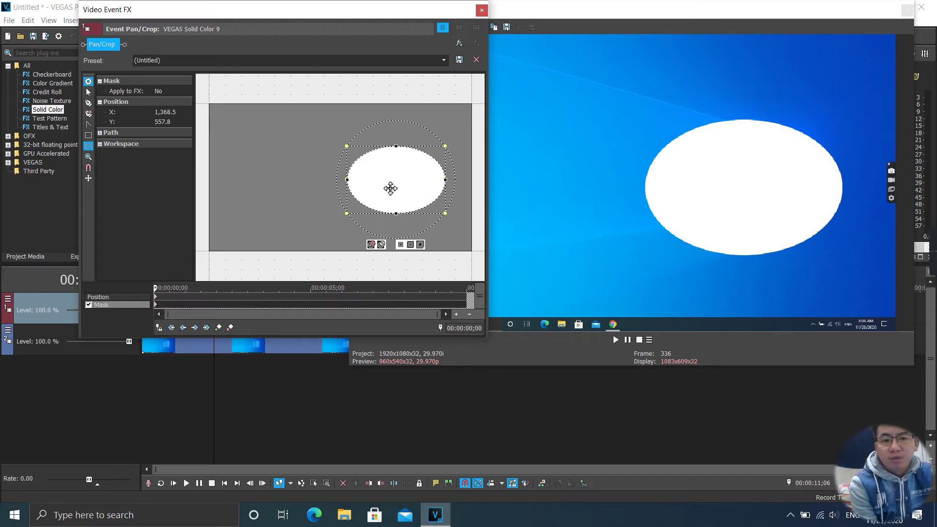
Step: Invert the oval mask and set it to Feather Inside with a softened edge
click(381, 244)
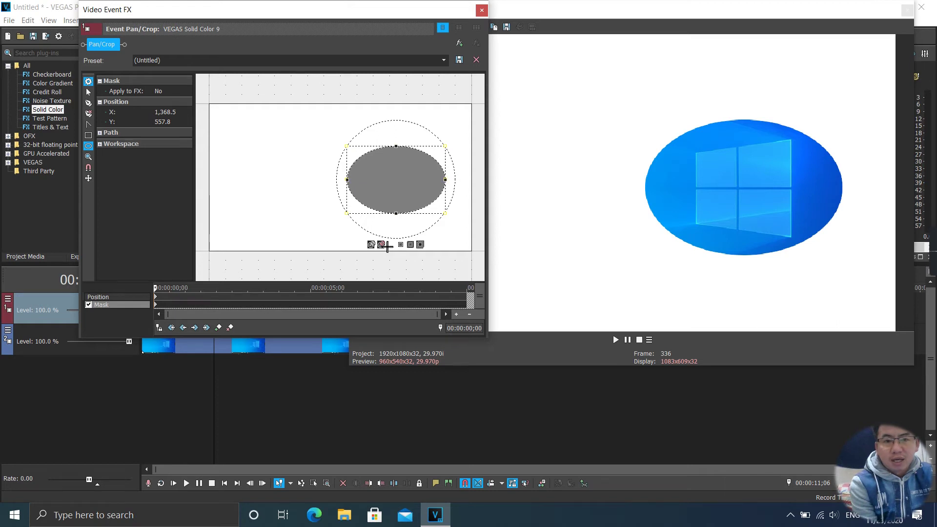
click(406, 245)
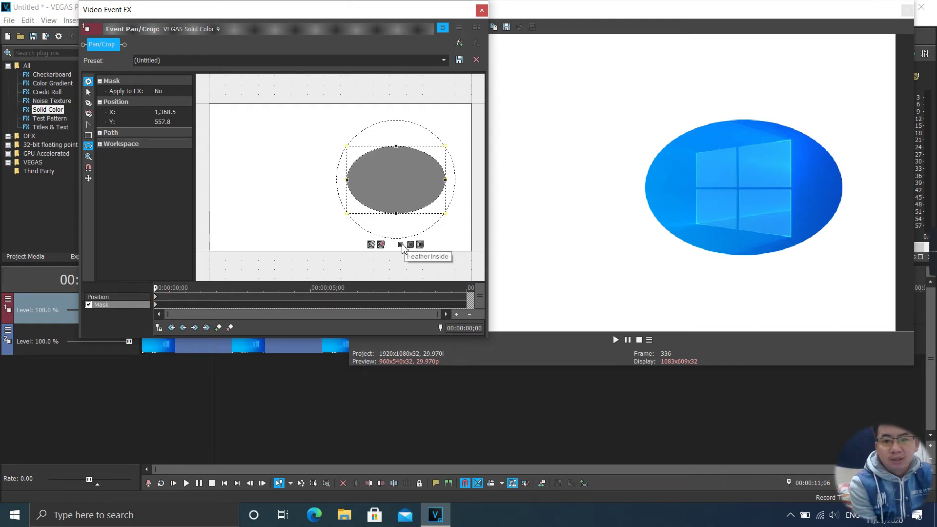
click(392, 254)
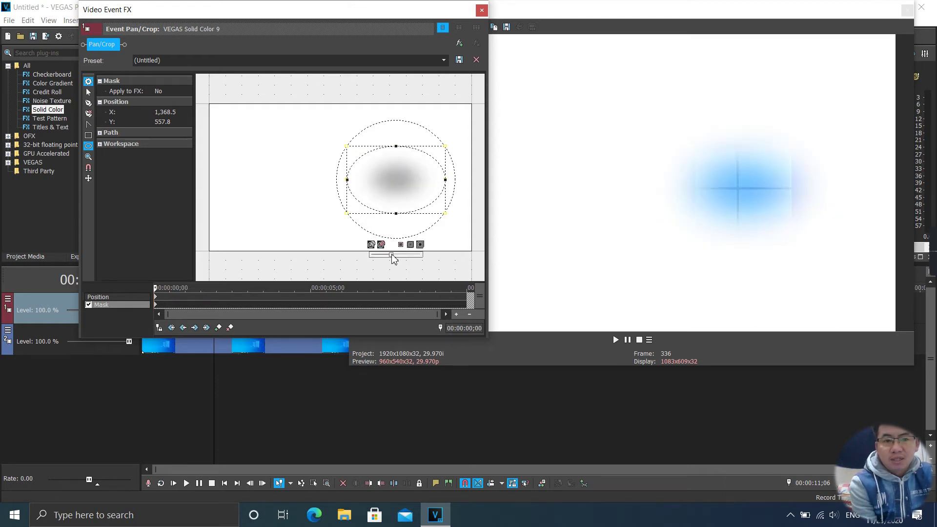
mouse_move(392, 255)
mouse_down()
mouse_move(376, 256)
mouse_move(389, 254)
mouse_up()
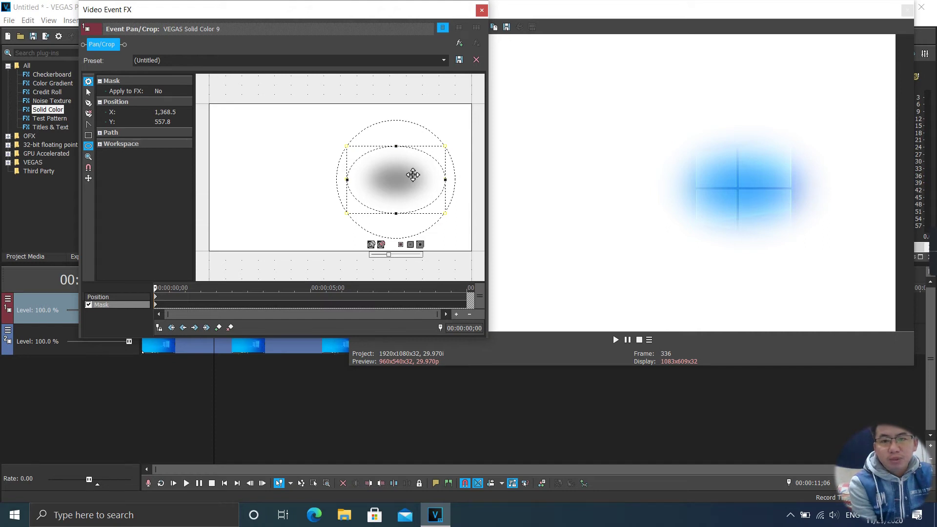
right_click(413, 175)
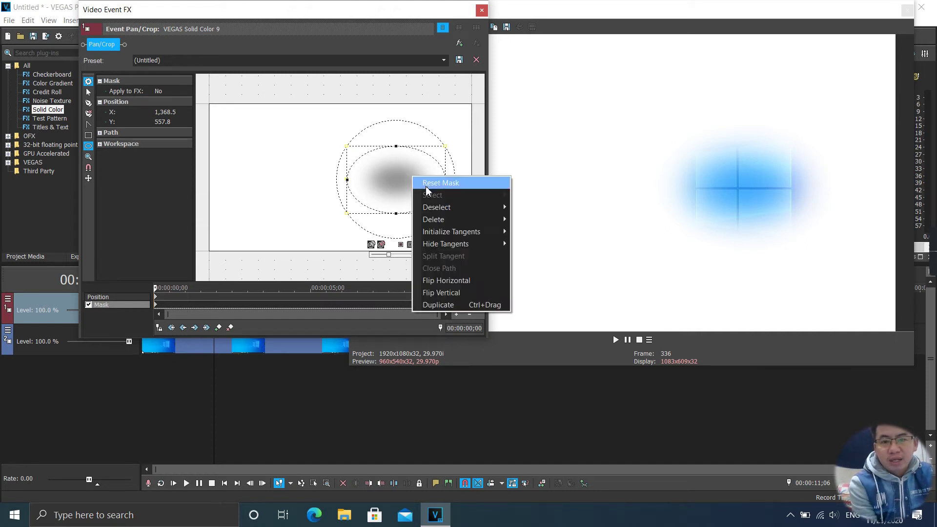
mouse_move(450, 219)
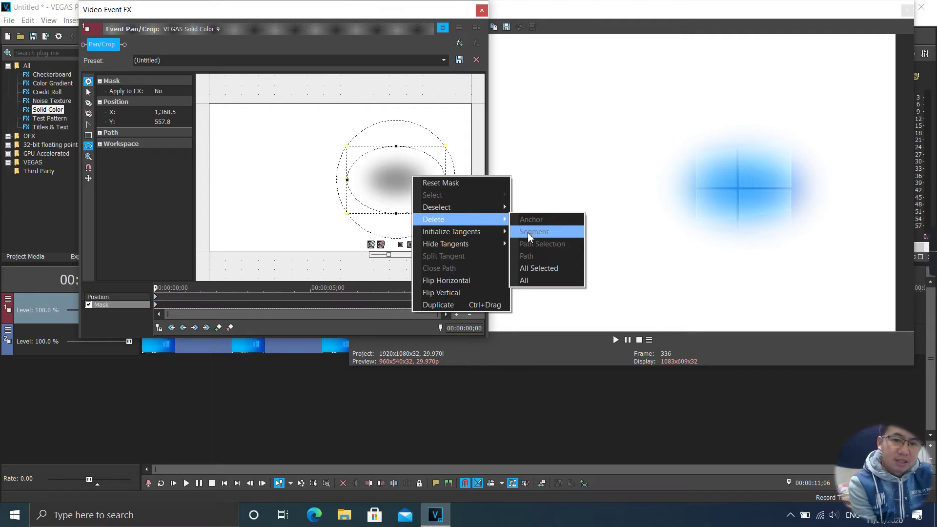
Step: Delete the entire oval mask and switch to the Anchor Creation Tool
click(540, 276)
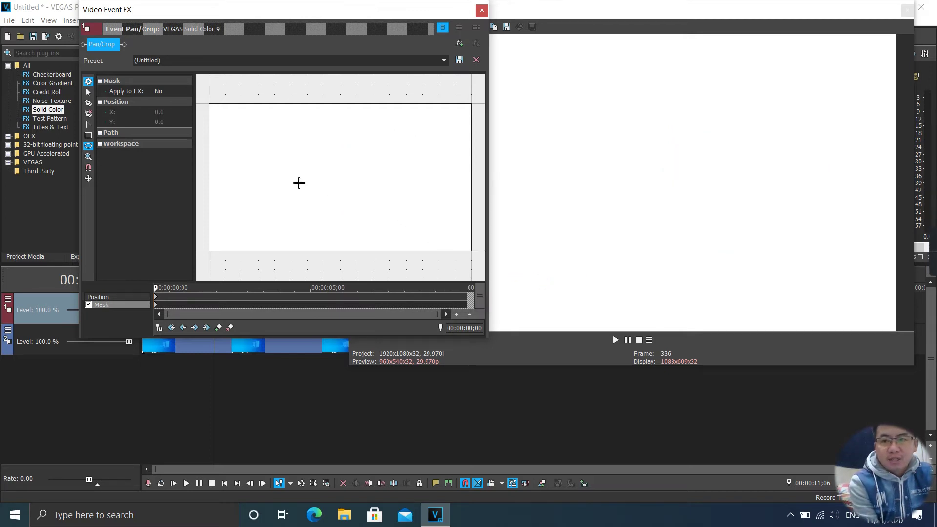
click(89, 108)
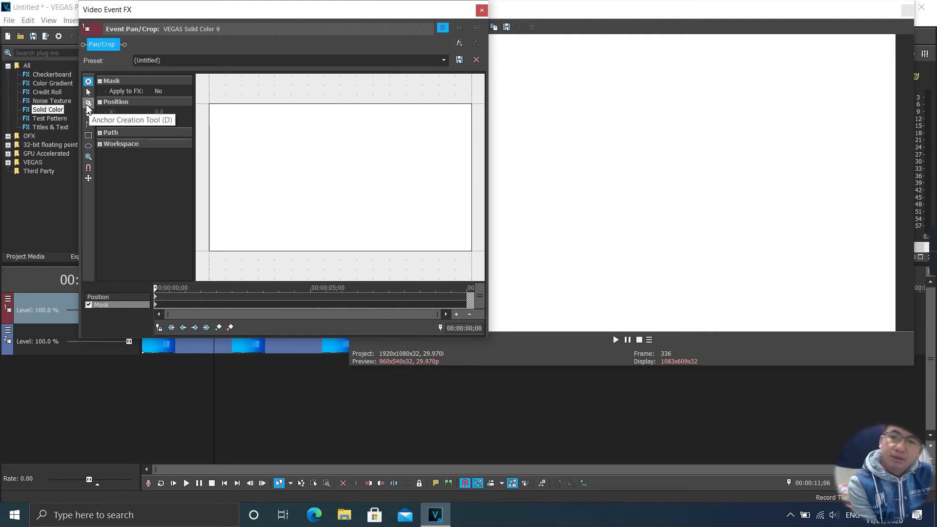
click(89, 105)
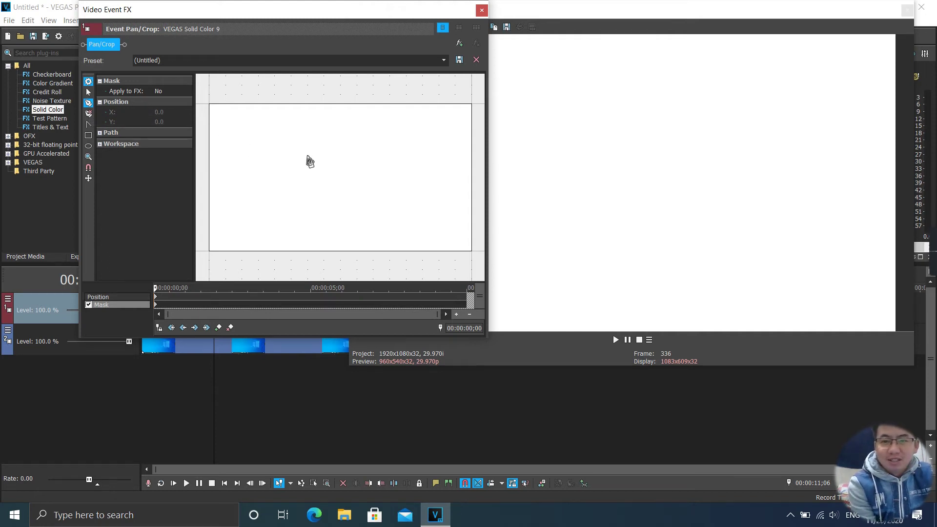
Step: Outline an up-right arrow with seven anchor points, closing the path on the first point
click(352, 138)
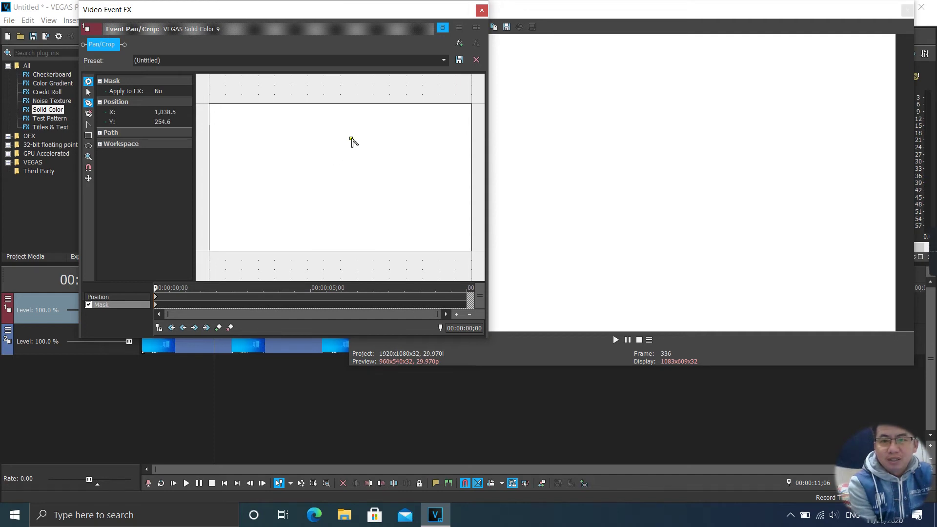
click(315, 146)
click(324, 156)
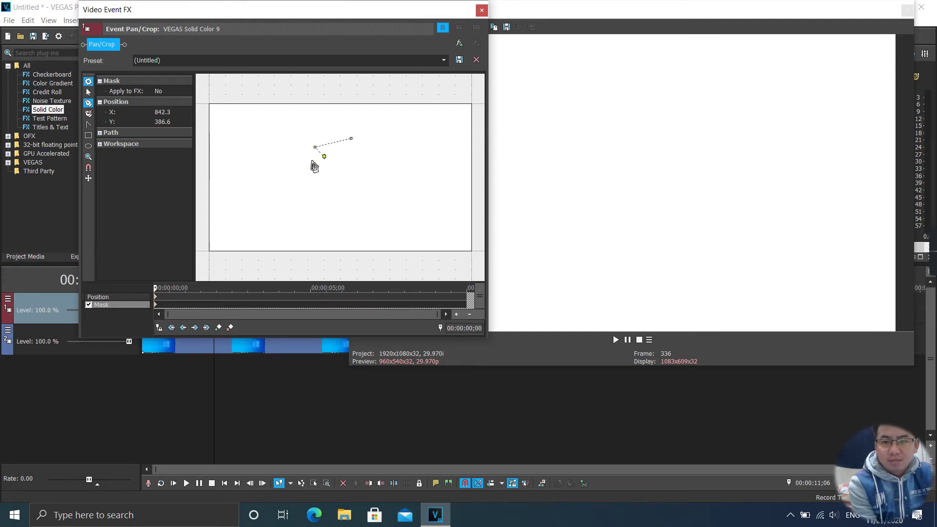
click(258, 197)
click(262, 203)
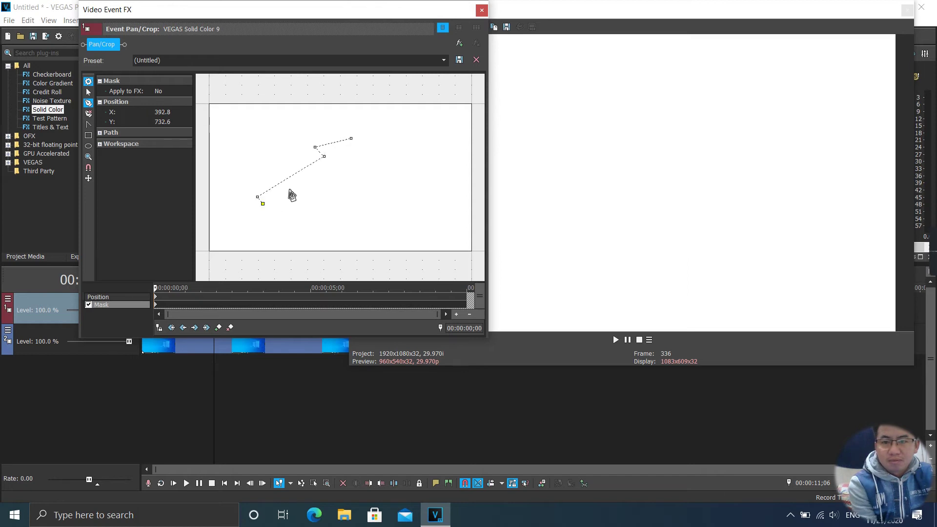
click(327, 166)
click(337, 176)
click(351, 139)
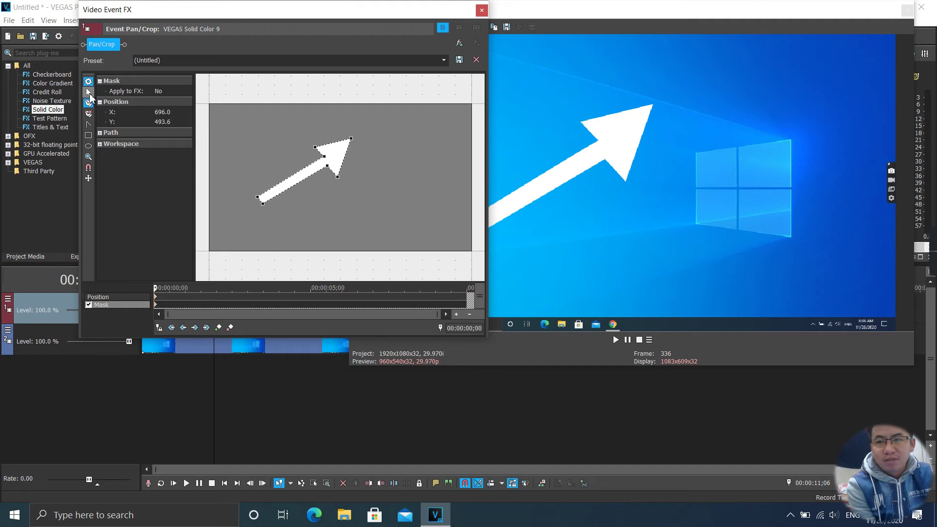
Step: Deselect the mask points, then pull the arrow's tip up-right and move its inner notch for a sharper head
click(88, 93)
right_click(340, 148)
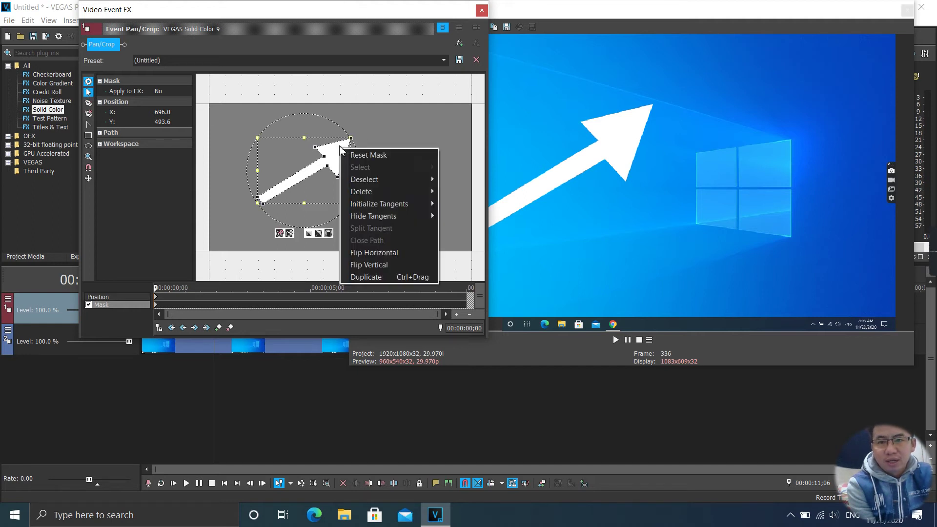
mouse_move(390, 179)
click(467, 216)
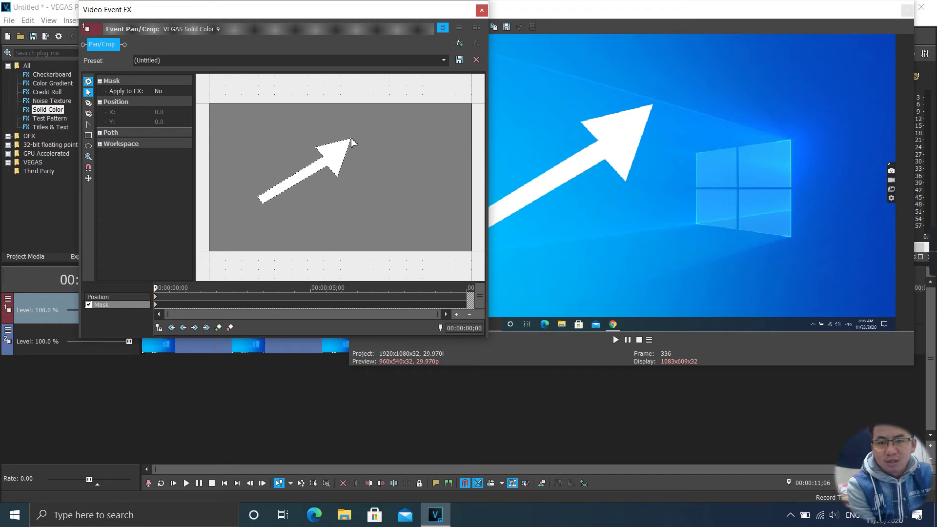
drag(352, 142, 385, 129)
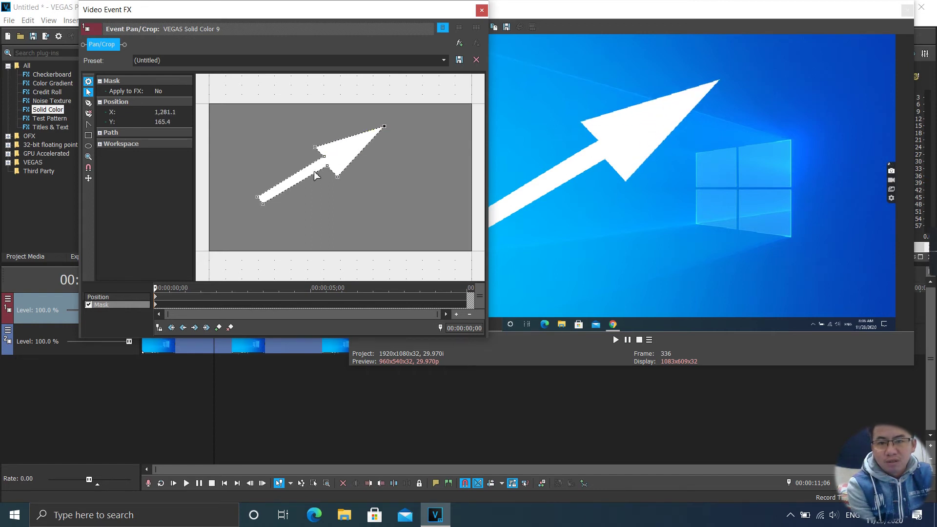
drag(327, 166, 349, 149)
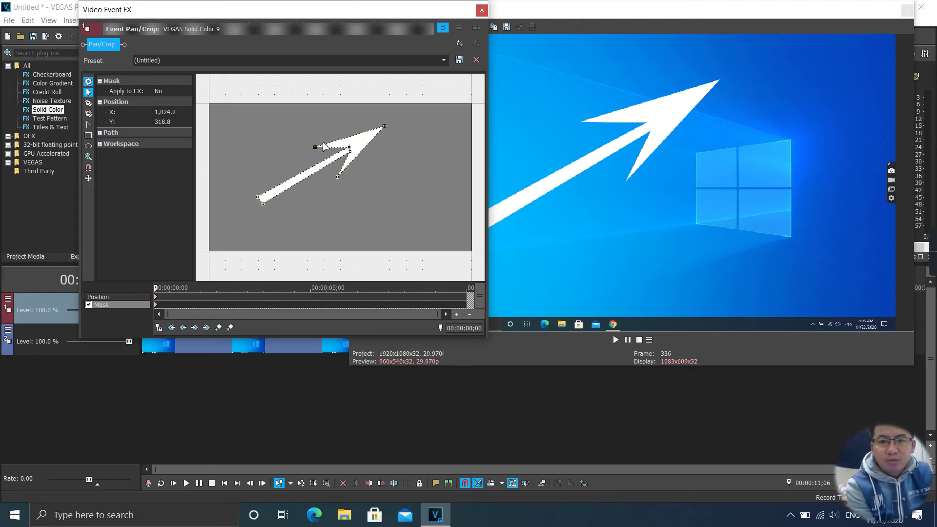
Step: Select the whole arrow mask, shift it down-left, and rotate it to point nearly horizontally right
right_click(364, 145)
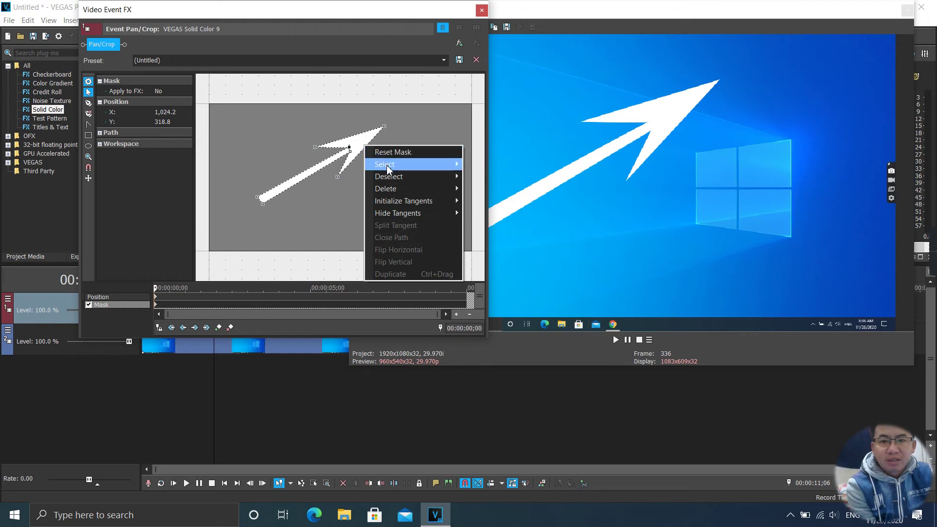
mouse_move(445, 164)
click(490, 201)
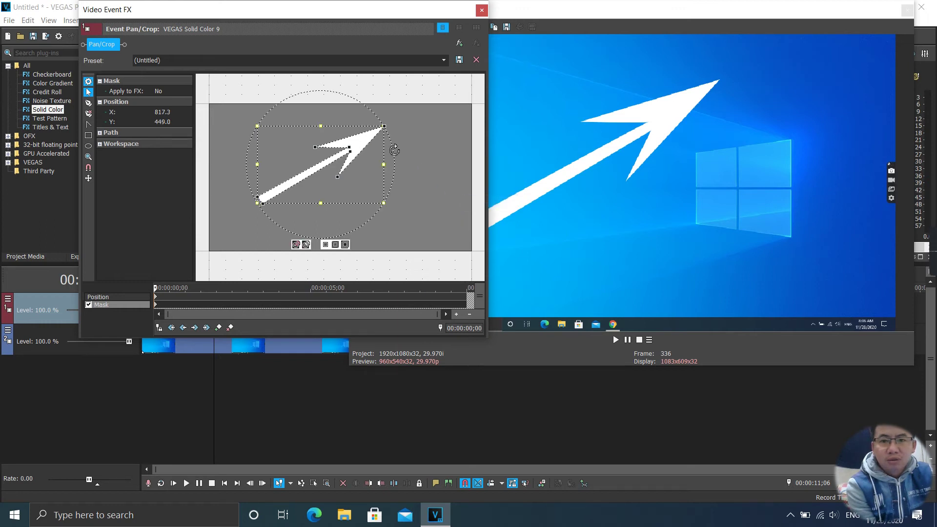
drag(368, 146, 332, 172)
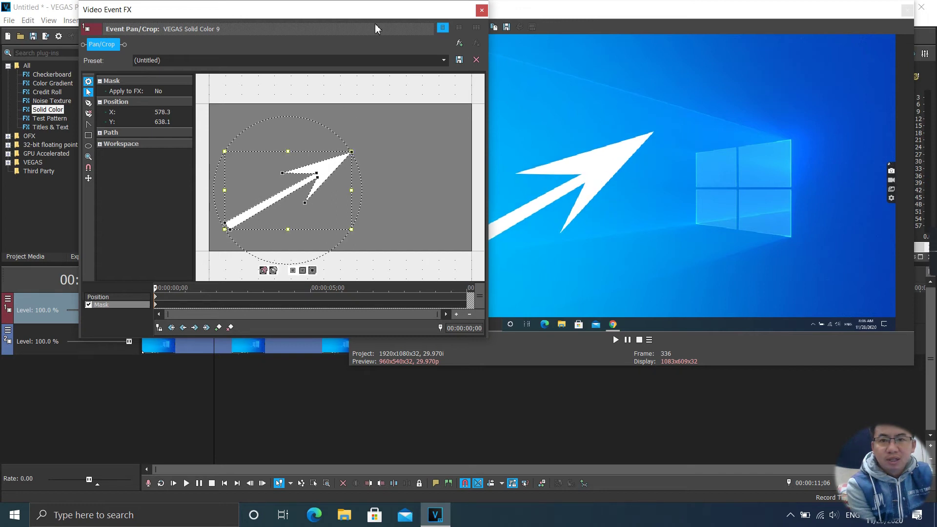
drag(371, 12, 264, 18)
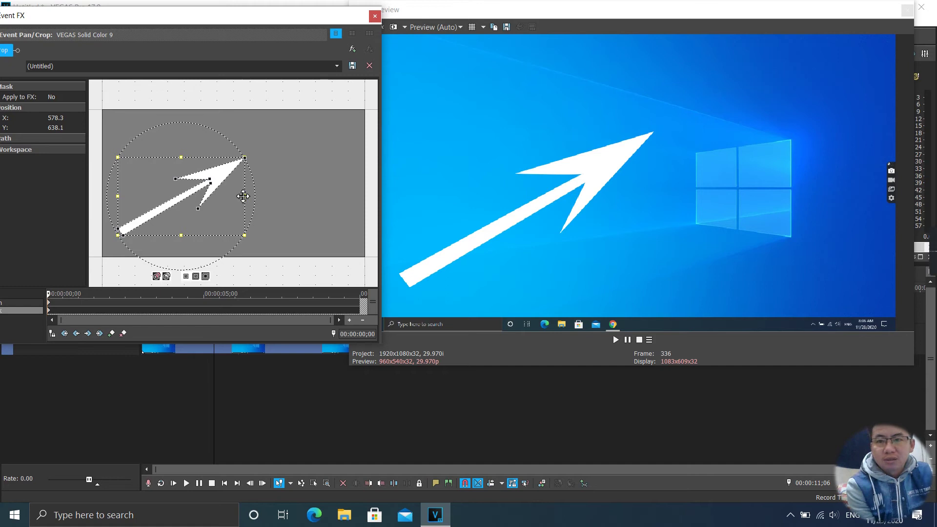
drag(249, 187, 315, 215)
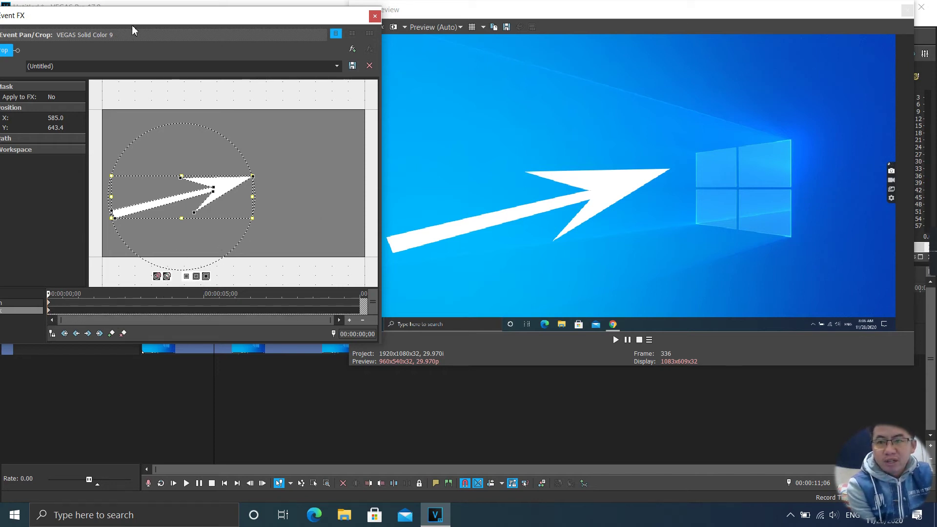
Step: Keyframe the arrow at the lower-left edge at 00:00:00;00 and off the right edge at 00:00:02;14
drag(135, 18, 159, 16)
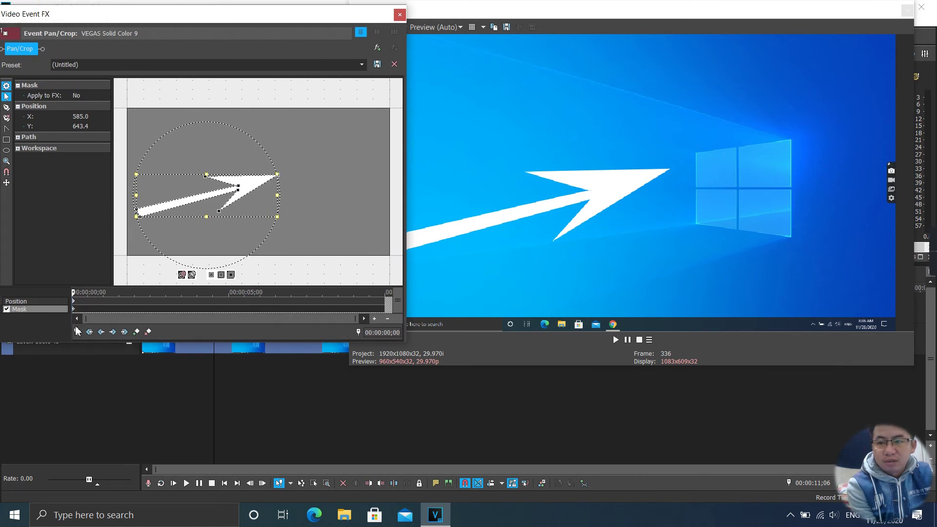
click(135, 334)
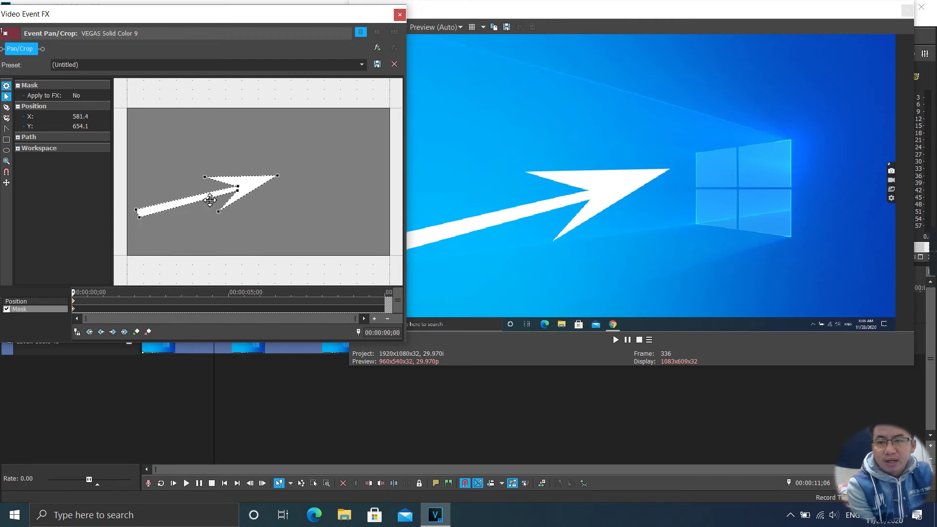
drag(194, 214, 140, 277)
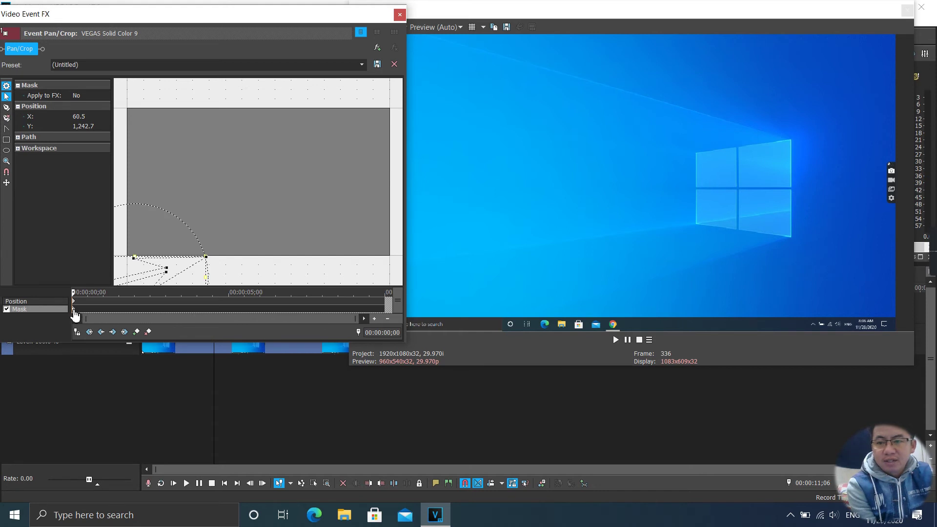
click(150, 308)
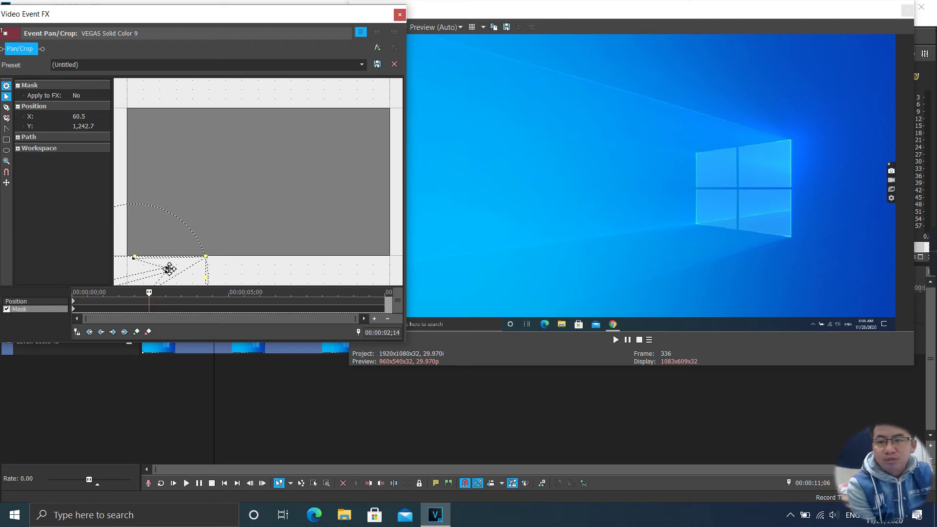
drag(169, 269, 548, 155)
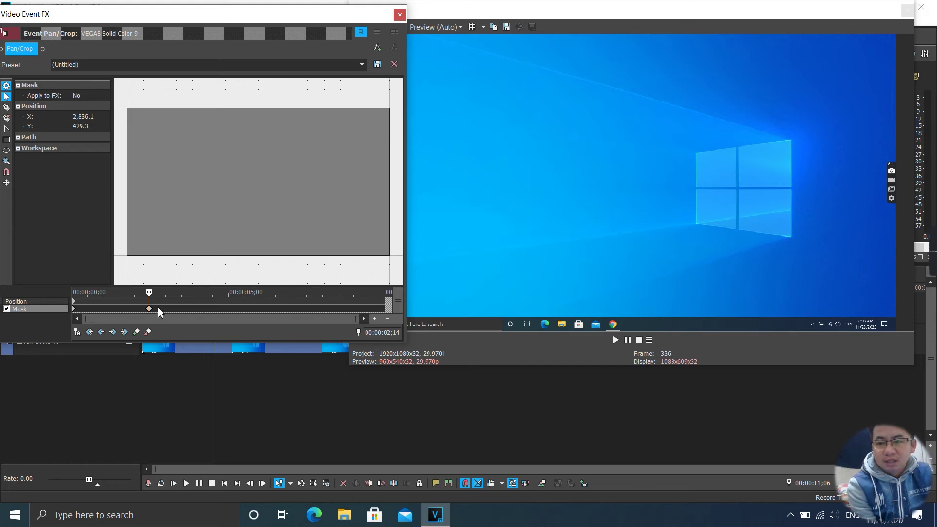
Step: Close Video Event FX, play back the arrow's flight, then reopen the white event's Pan/Crop
click(399, 14)
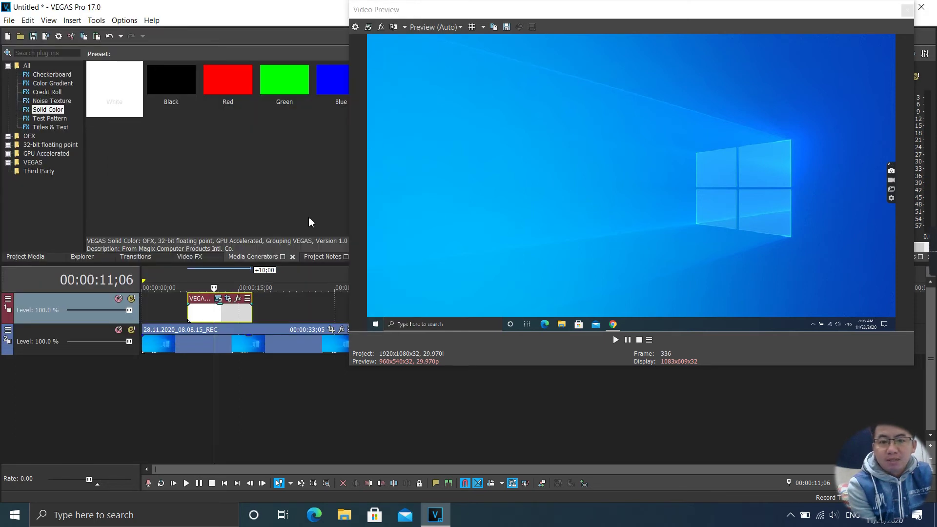
click(184, 391)
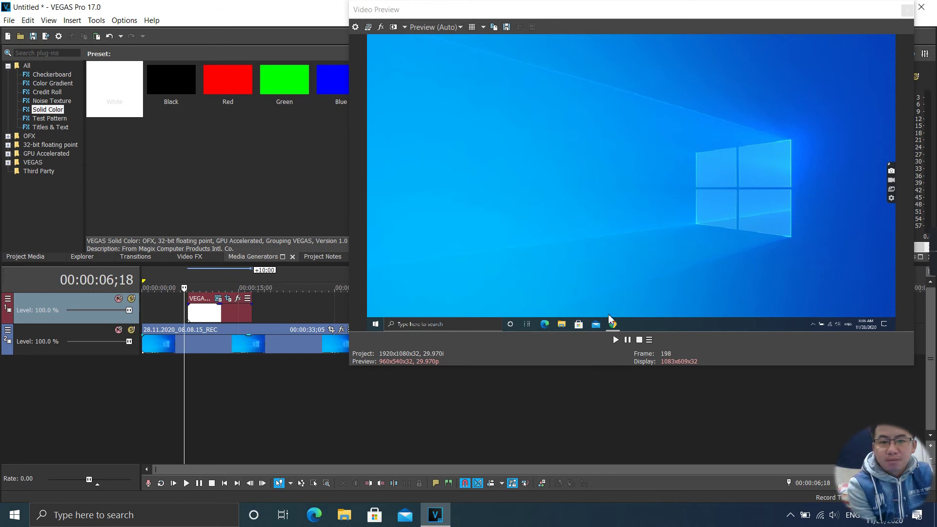
click(616, 341)
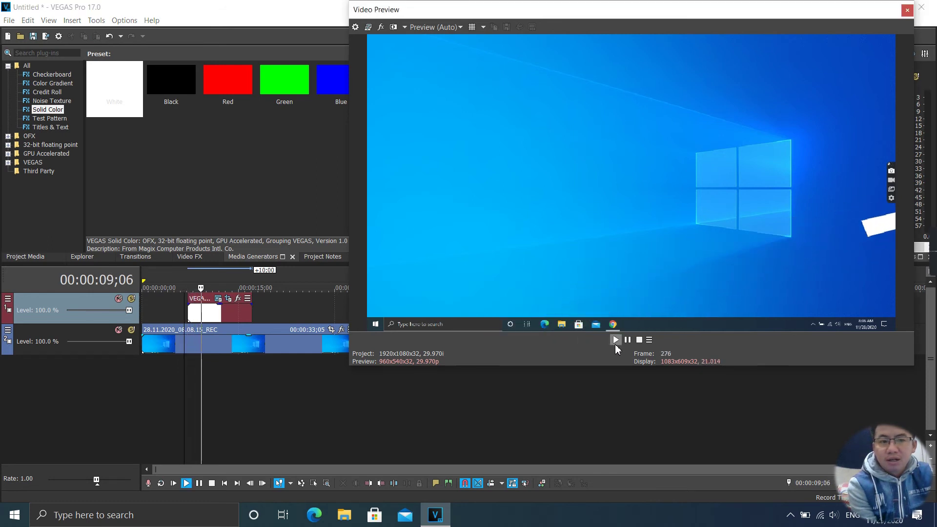
click(628, 340)
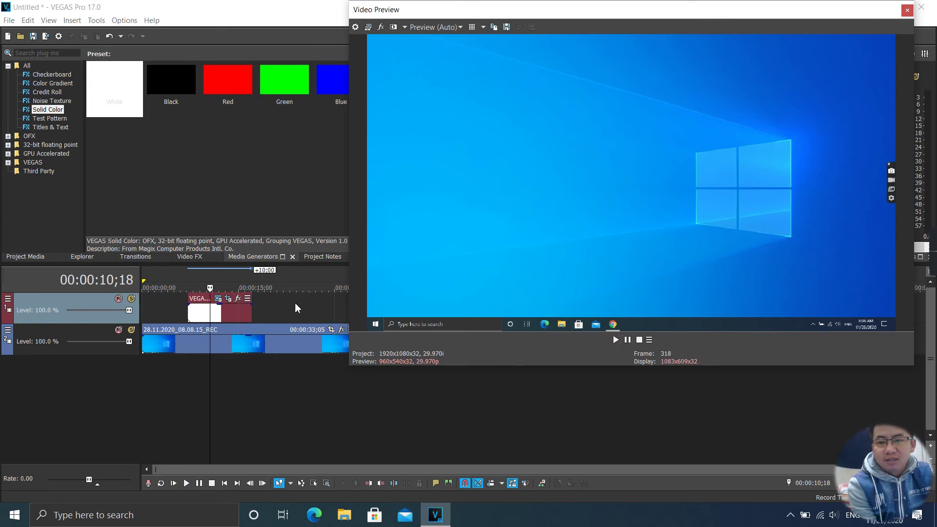
click(228, 299)
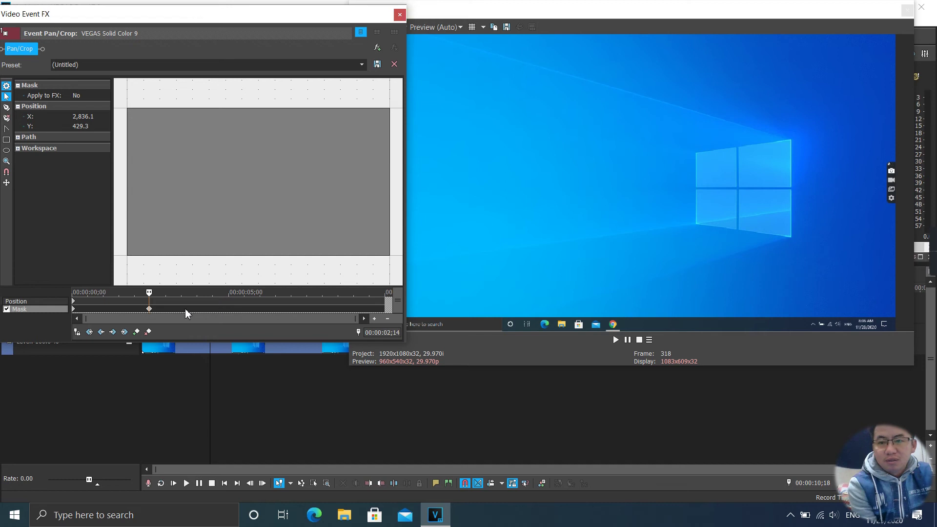
Step: Replace the 02;14 mask keyframe with one at 00:00:01;00 placing the arrow above the top edge
drag(148, 292, 63, 301)
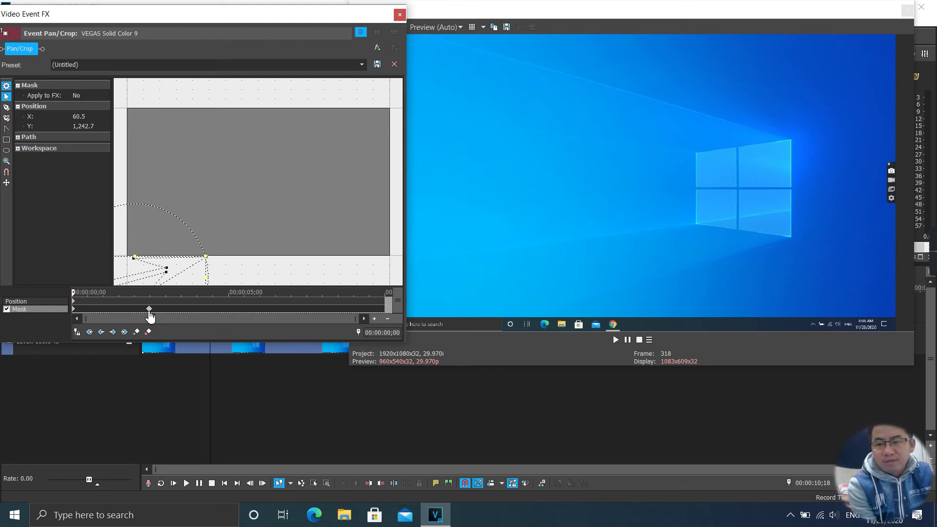
click(149, 309)
click(148, 333)
click(103, 301)
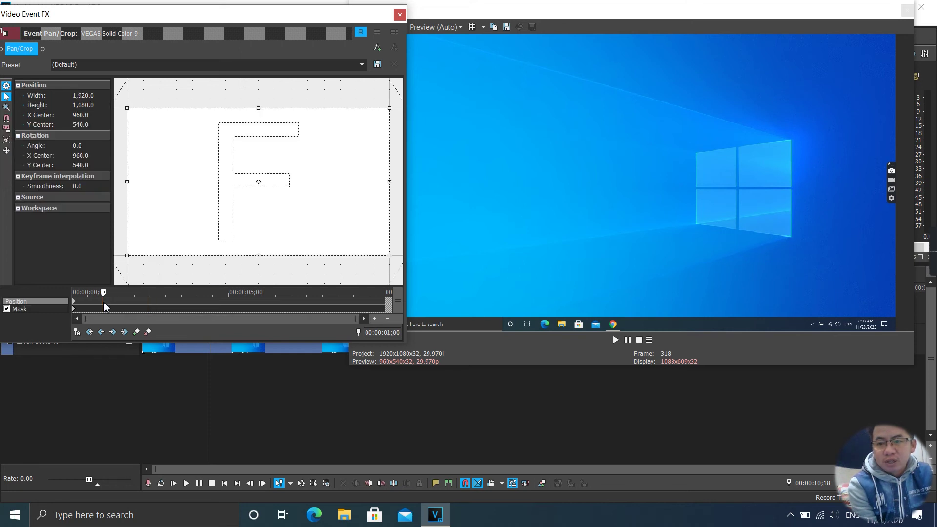
click(104, 308)
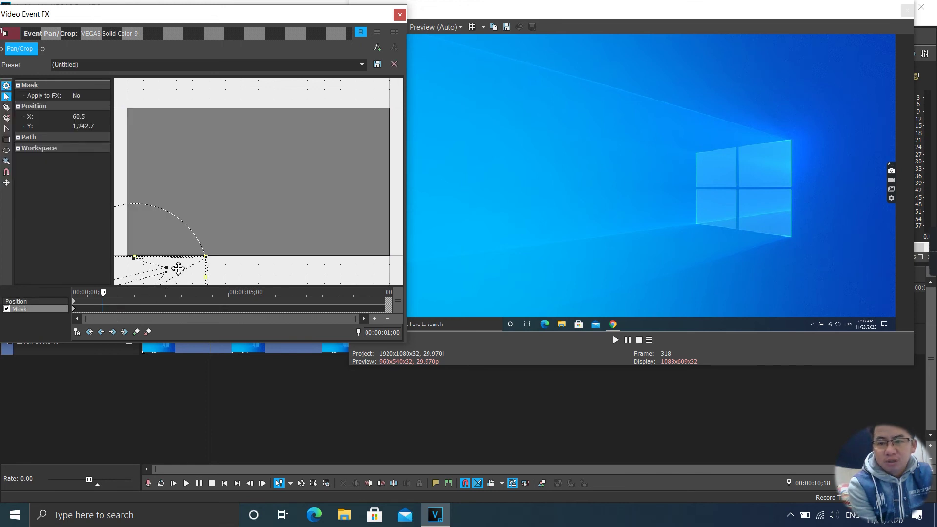
drag(178, 268, 208, 80)
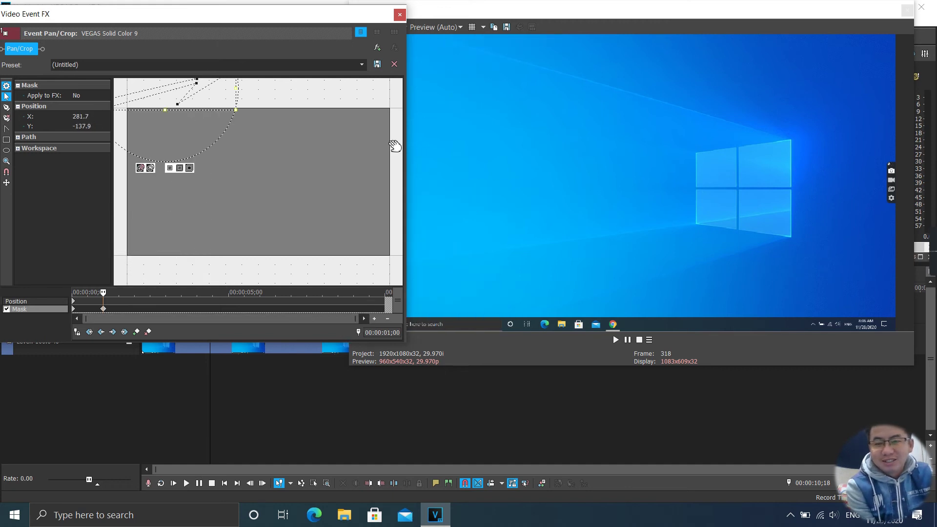
Step: Preview the arrow from 00:00:05;14, then reopen the Solid Color event's Pan/Crop window
click(399, 15)
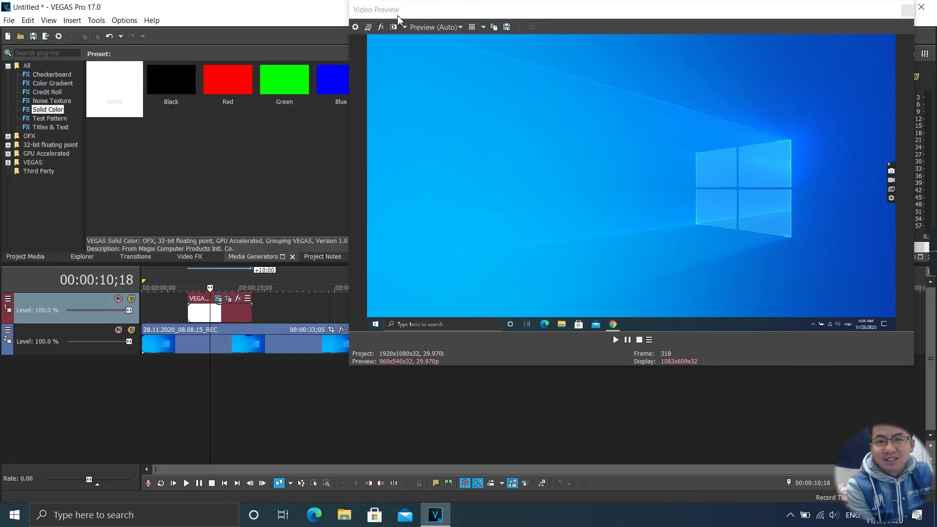
click(177, 371)
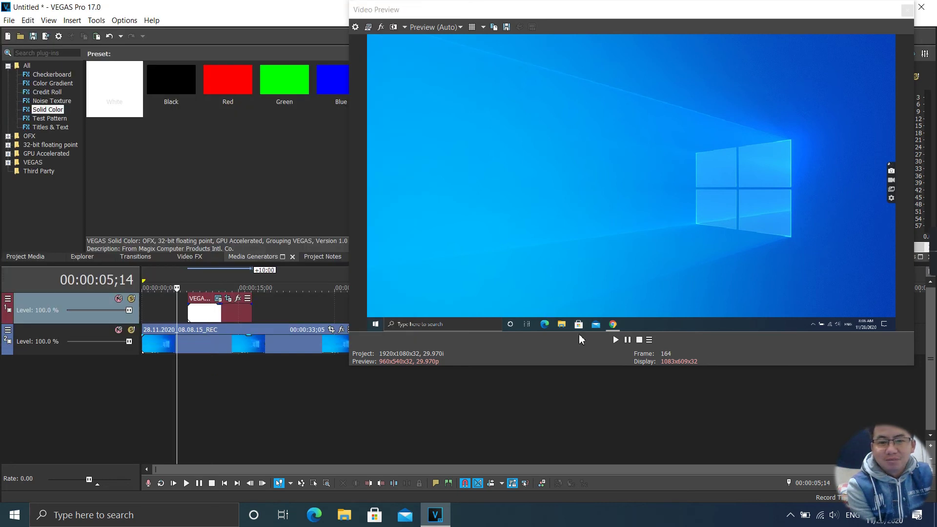
click(614, 341)
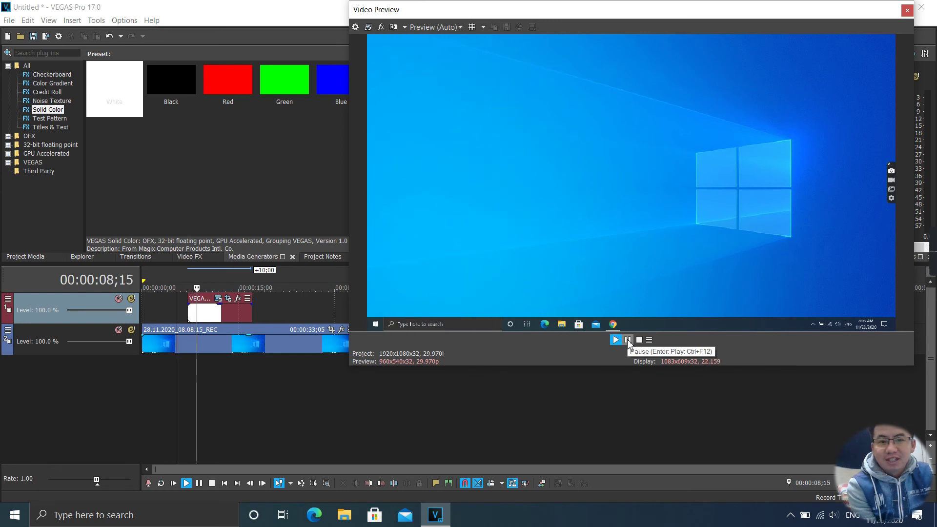
click(628, 341)
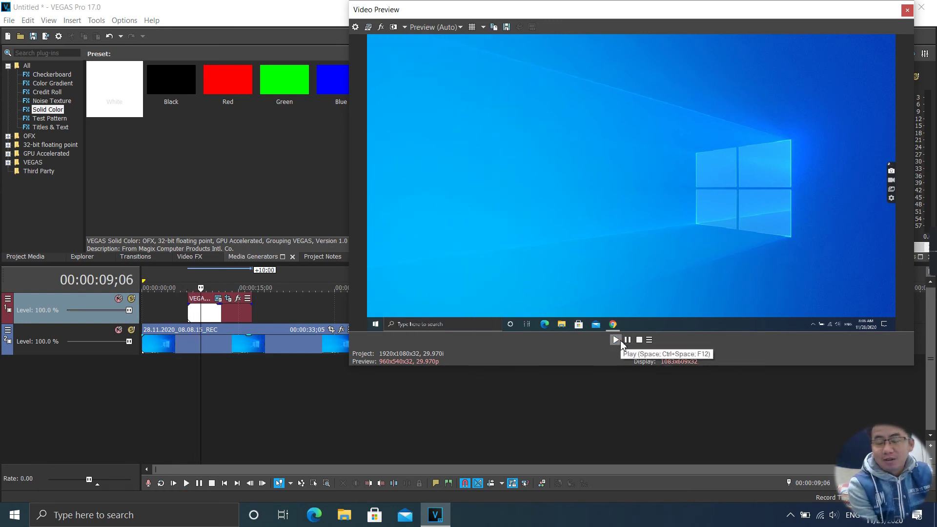
click(229, 299)
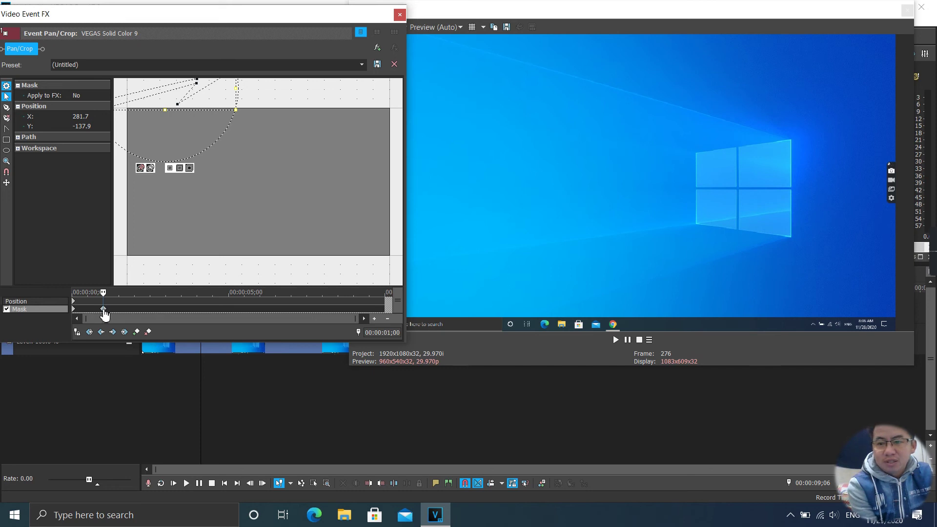
Step: Delete the 00:00:01;00 mask keyframe and pull a mask vertex to form the arrow shape
click(148, 332)
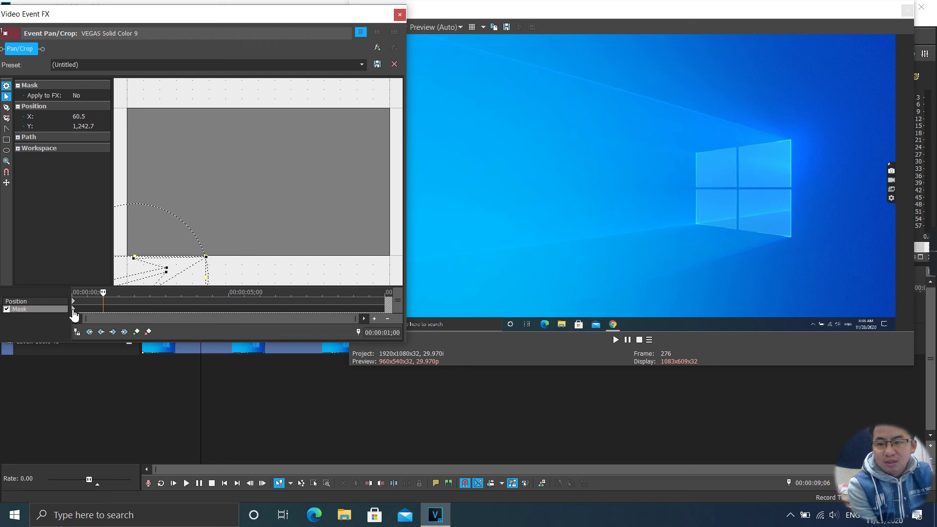
click(73, 312)
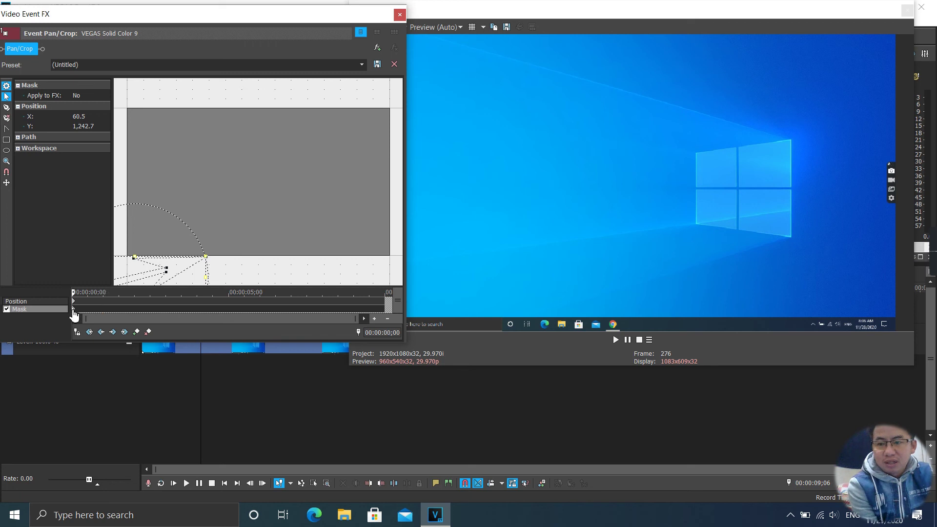
click(206, 256)
drag(203, 252, 196, 233)
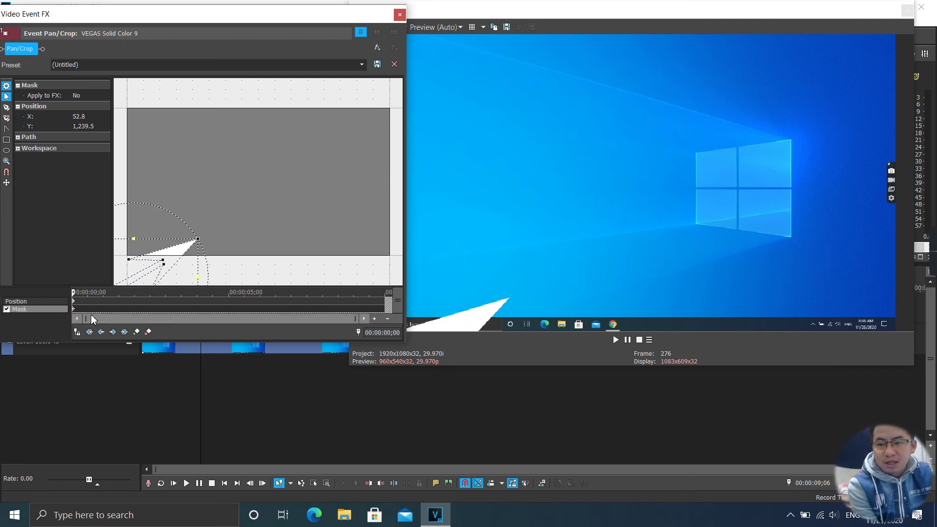
Step: At 00:00:01;00, move the arrow mask off-frame toward the upper right
click(104, 300)
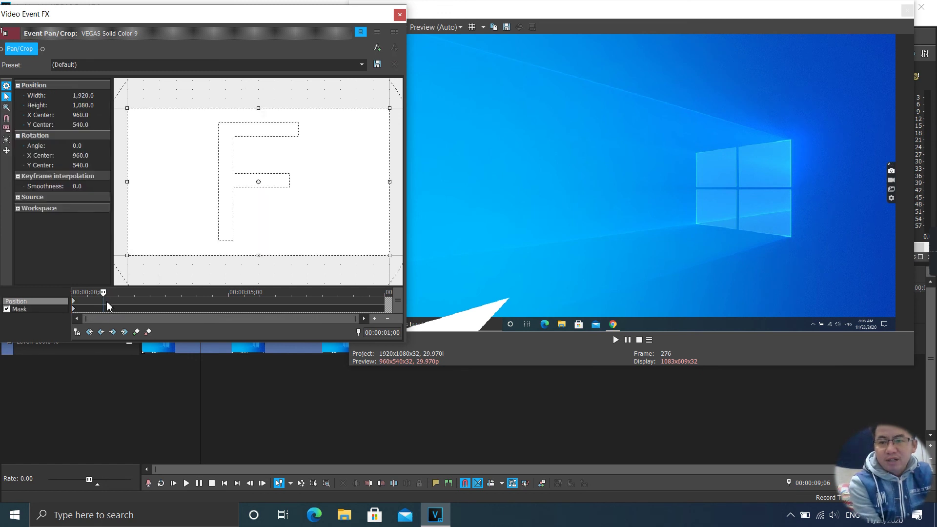
click(103, 307)
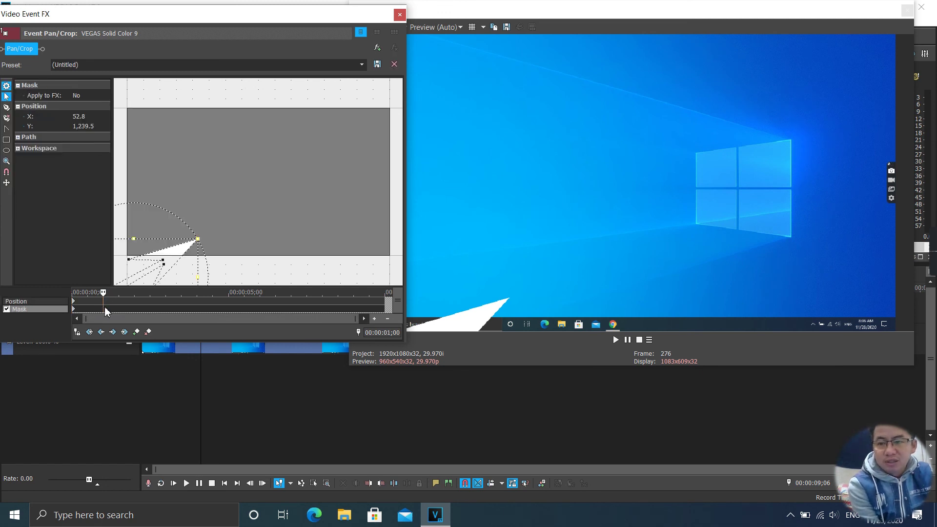
click(180, 246)
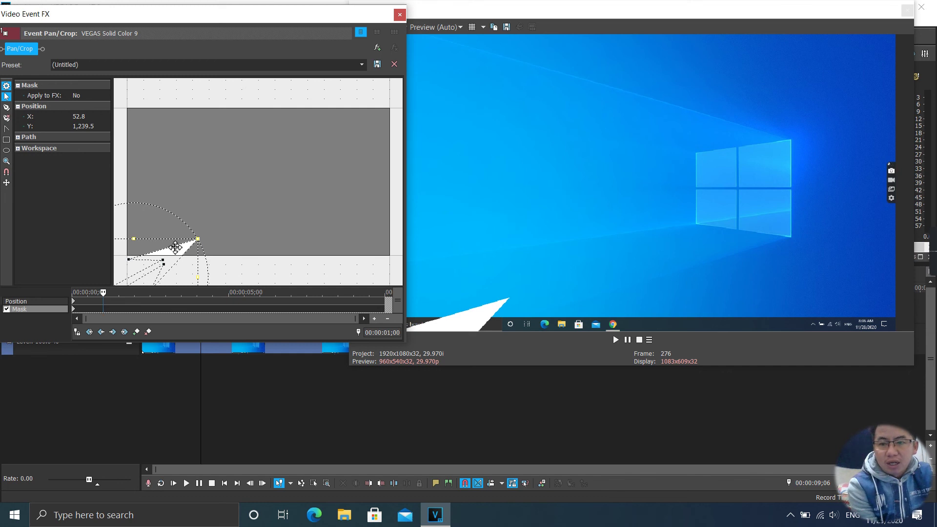
drag(164, 257, 508, 1)
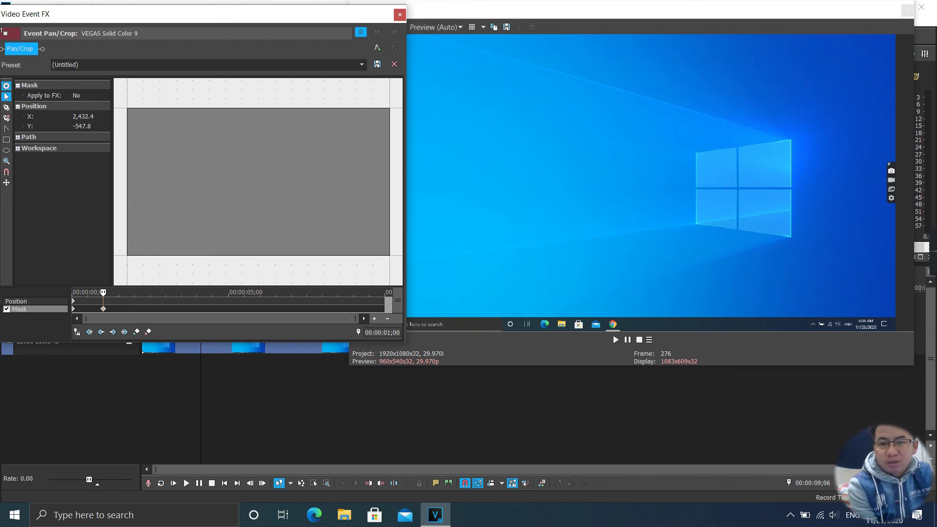
Step: Close Pan/Crop and preview the arrow flying from 00:00:07;04
click(399, 15)
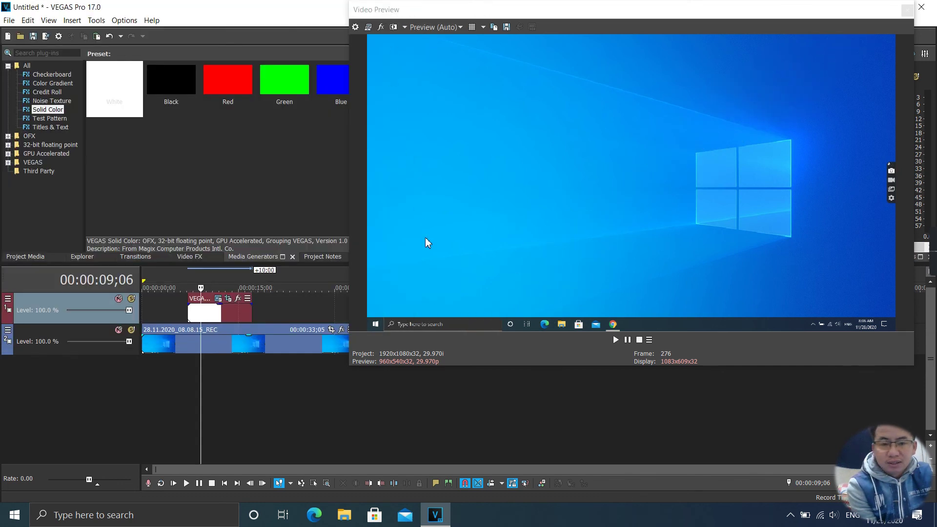
click(188, 367)
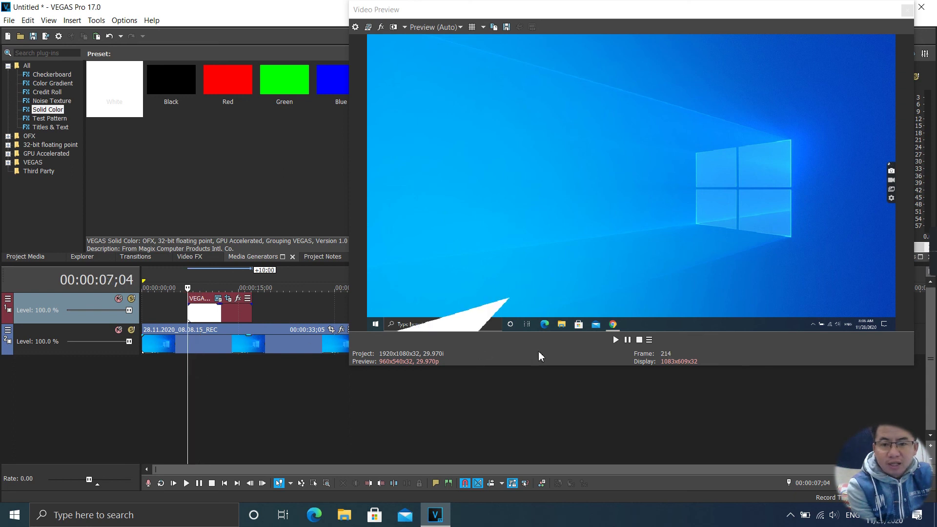
click(615, 340)
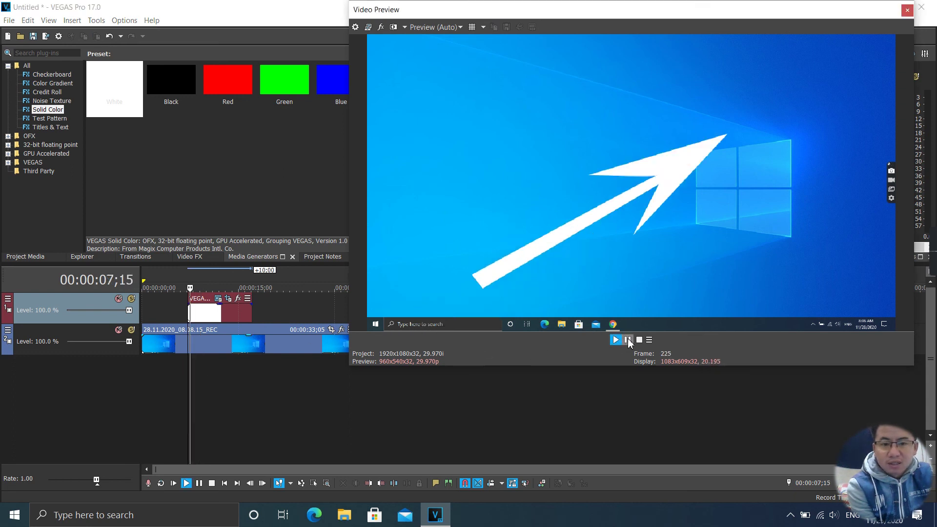
click(628, 340)
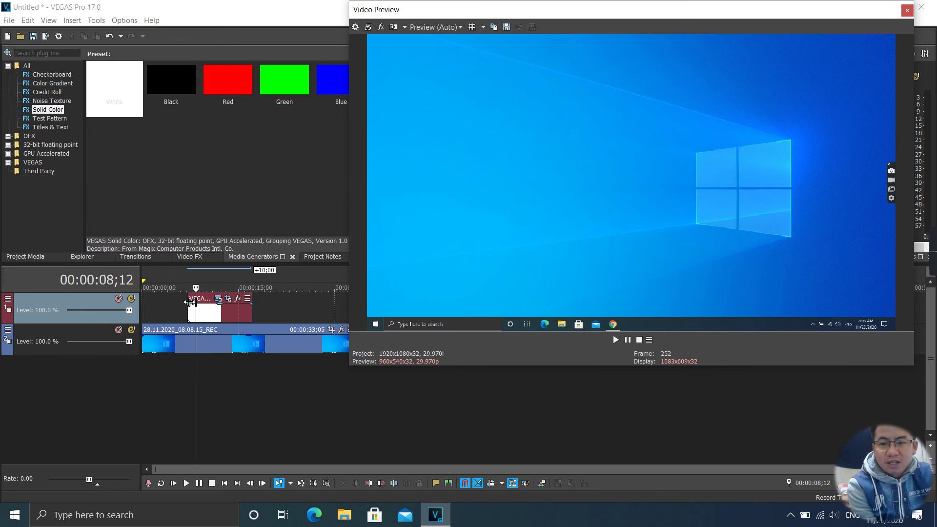
Step: Add a fade-in (00:00:00;23) to the Solid Color event's start and preview from 00:00:06;09
drag(186, 306, 191, 306)
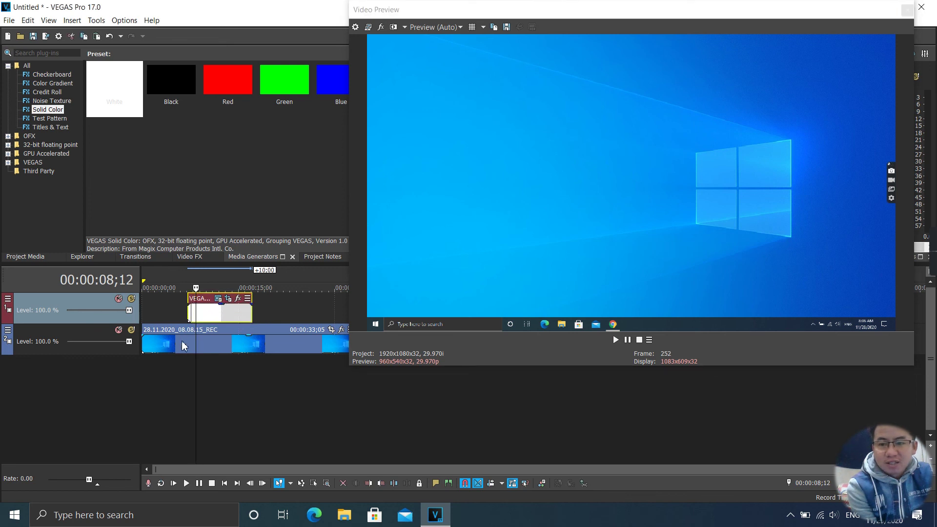
click(182, 369)
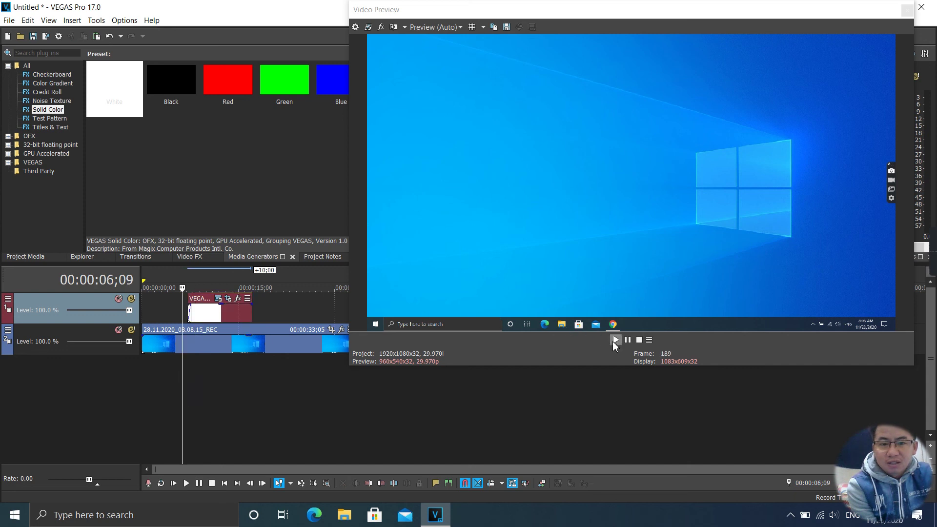
click(615, 340)
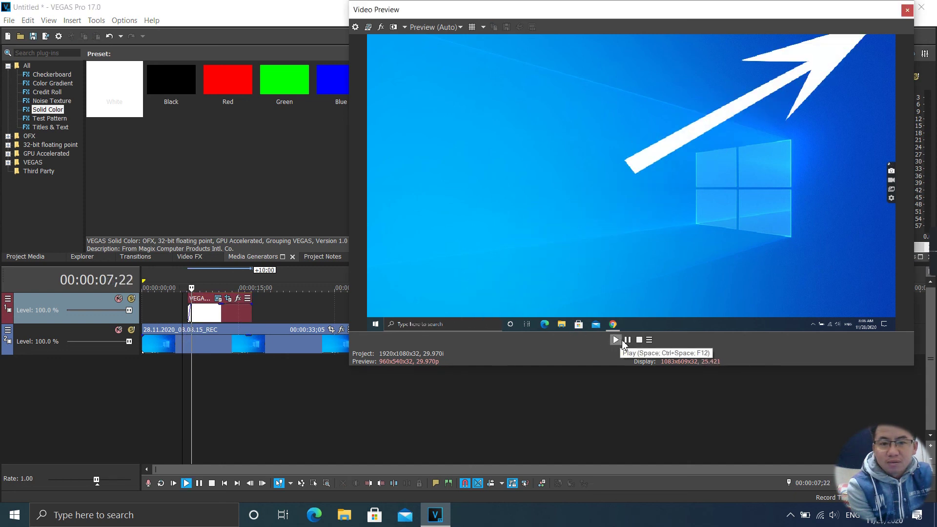
click(627, 340)
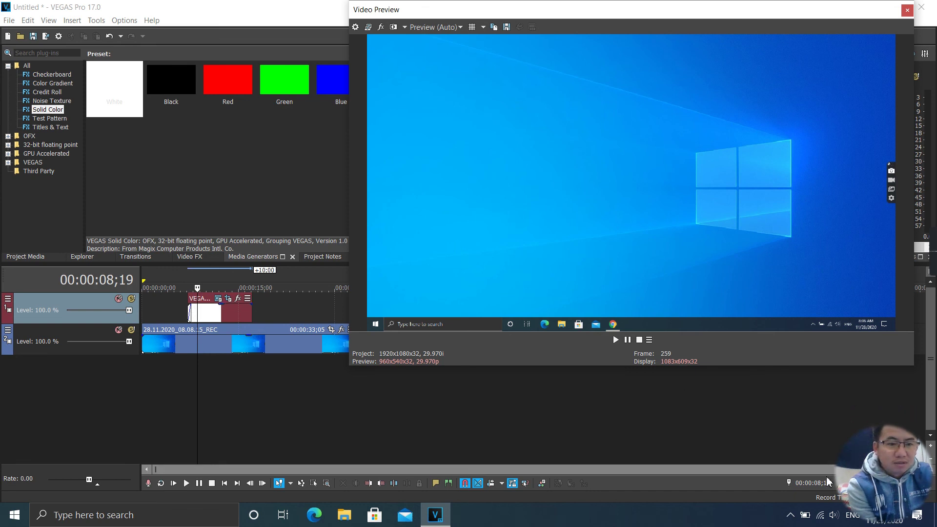
Step: Replay the faded arrow from 00:00:06;16 until it passes
click(192, 307)
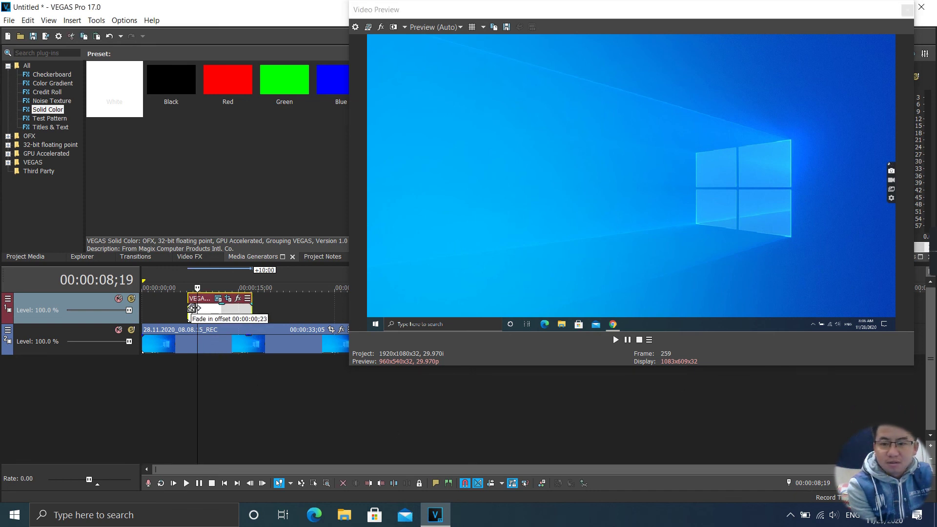
click(184, 378)
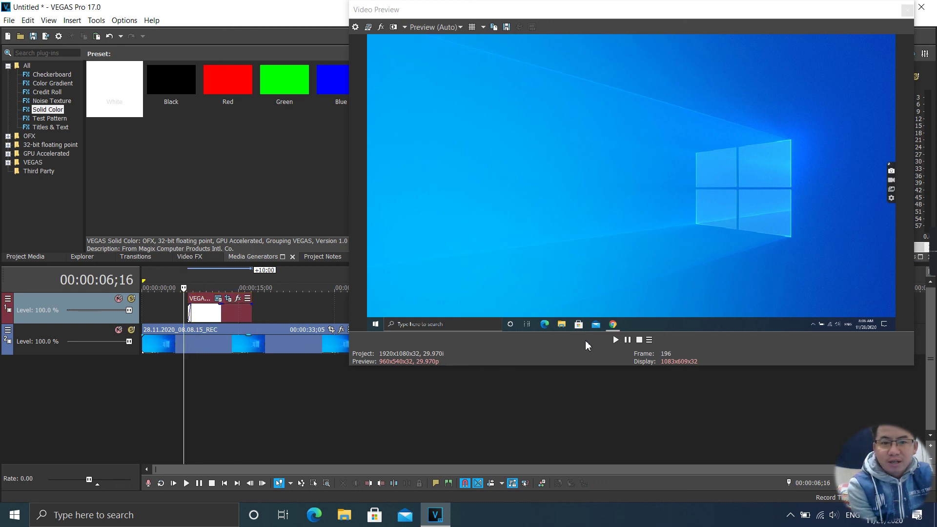
click(615, 340)
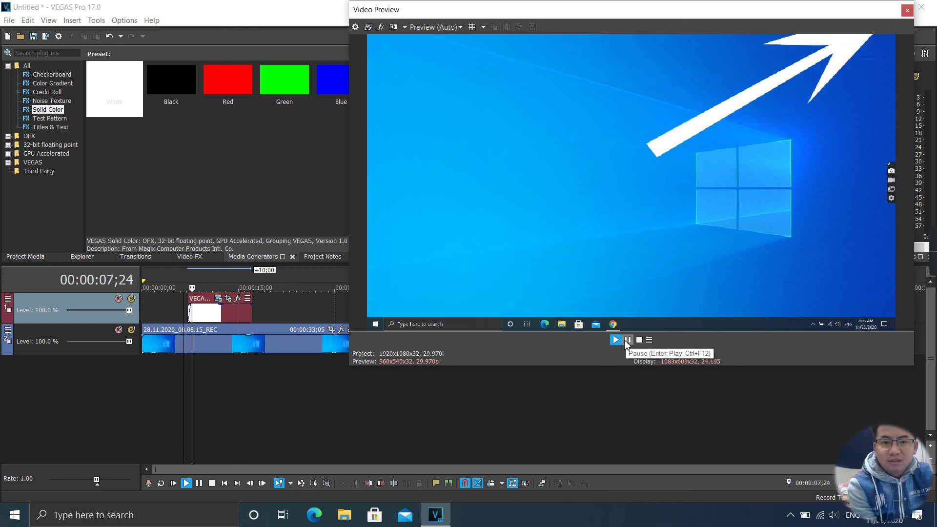
click(626, 343)
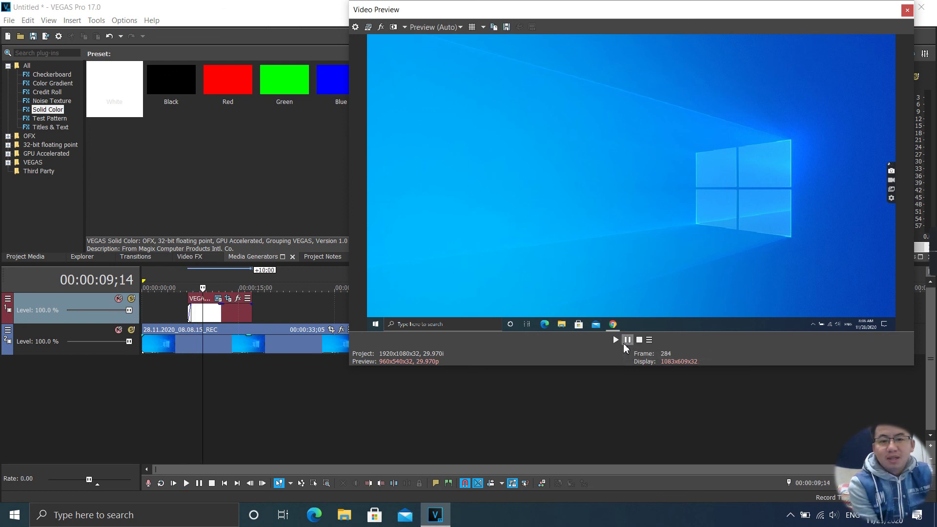